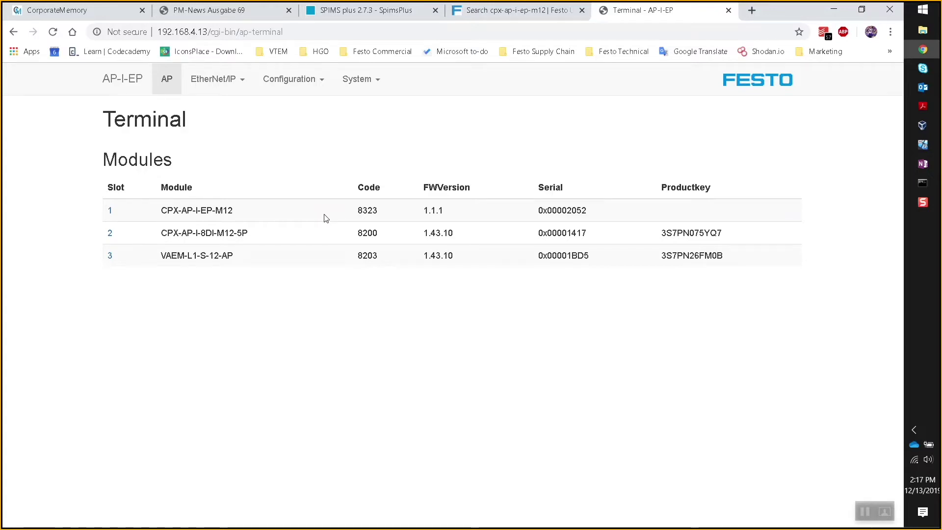
left_click(109, 211)
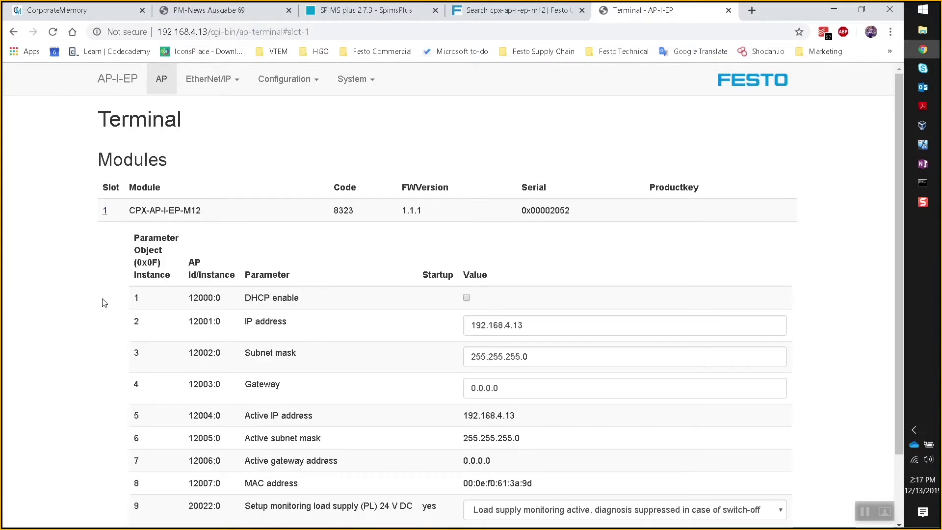
scroll(107, 282, "down", 1)
scroll(108, 280, "down", 1)
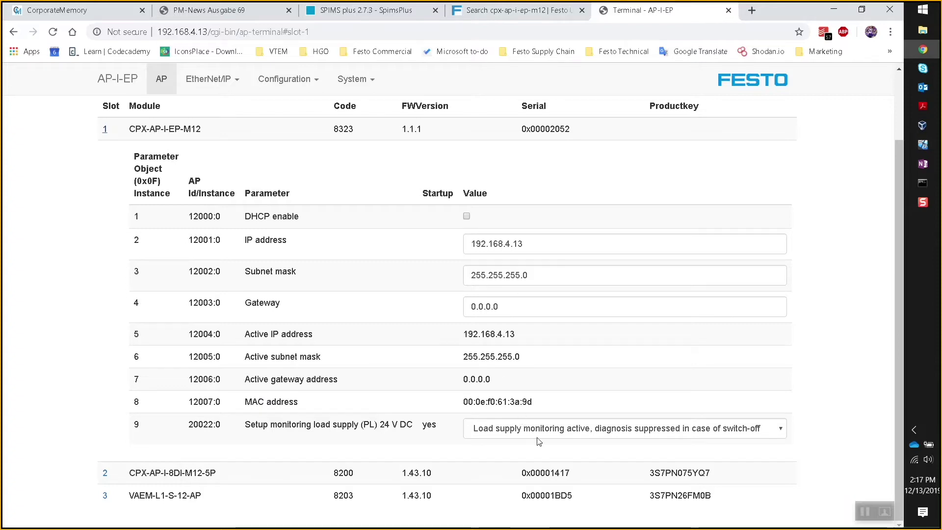
left_click(106, 474)
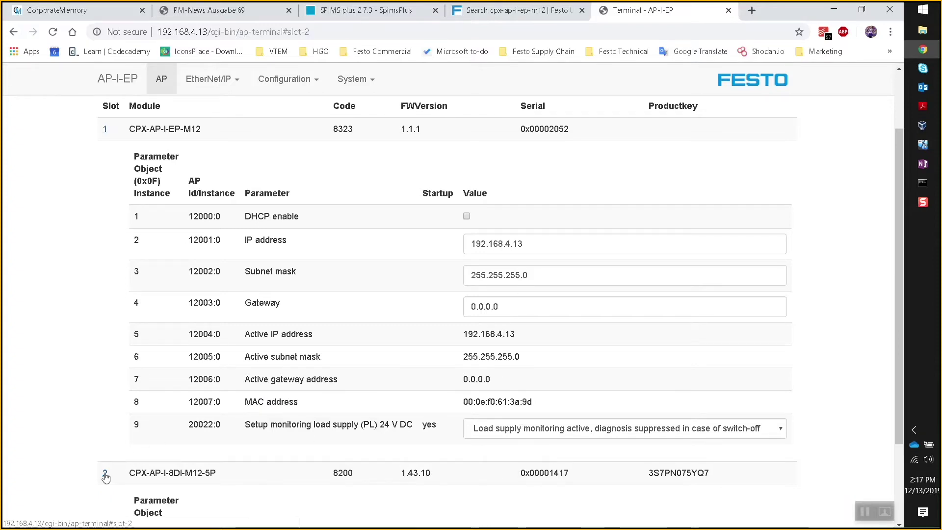
scroll(237, 403, "down", 2)
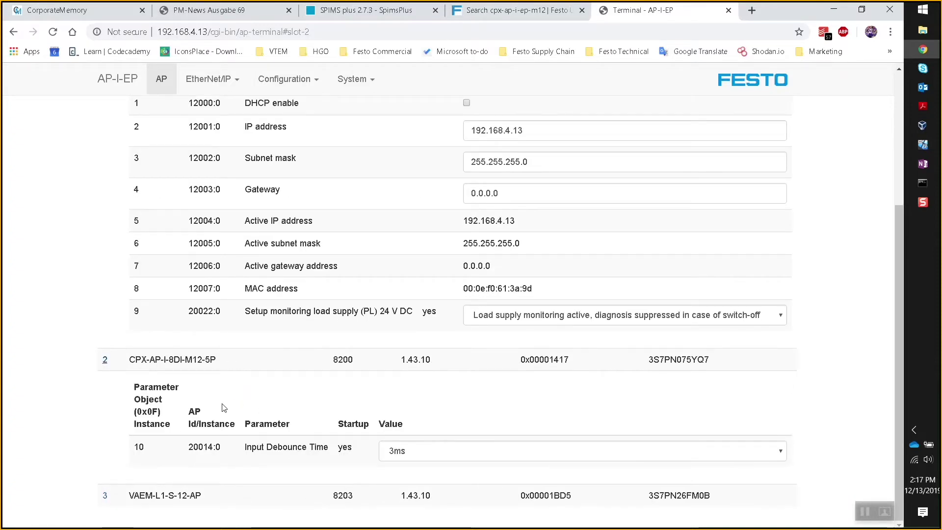
left_click(105, 495)
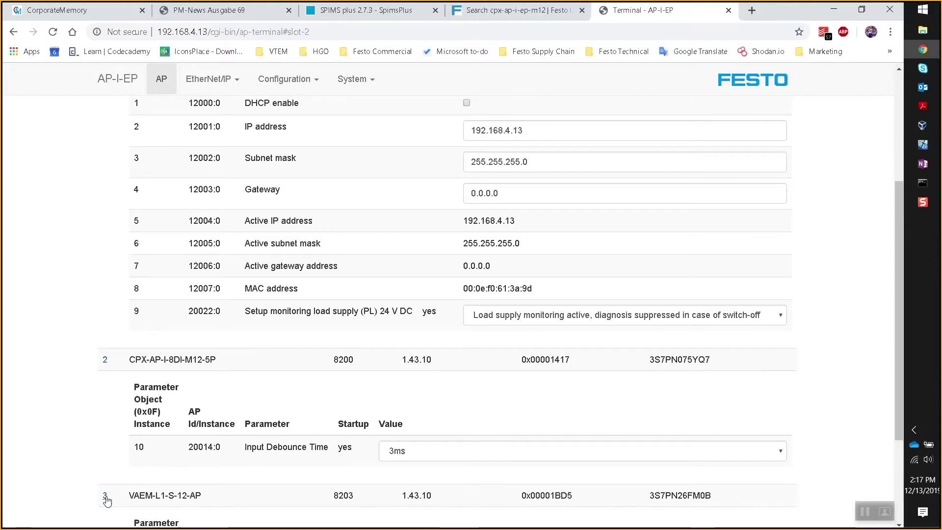
left_click(105, 496)
scroll(105, 490, "down", 3)
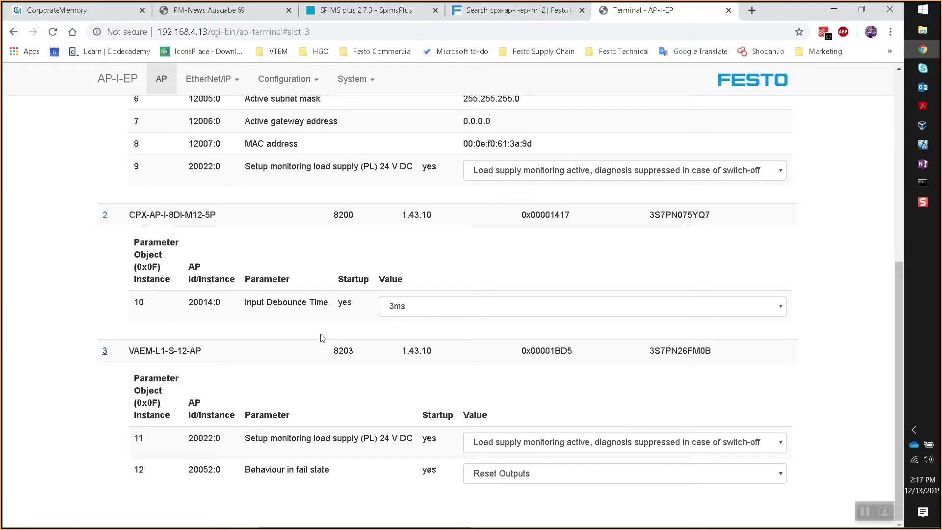
scroll(313, 341, "up", 7)
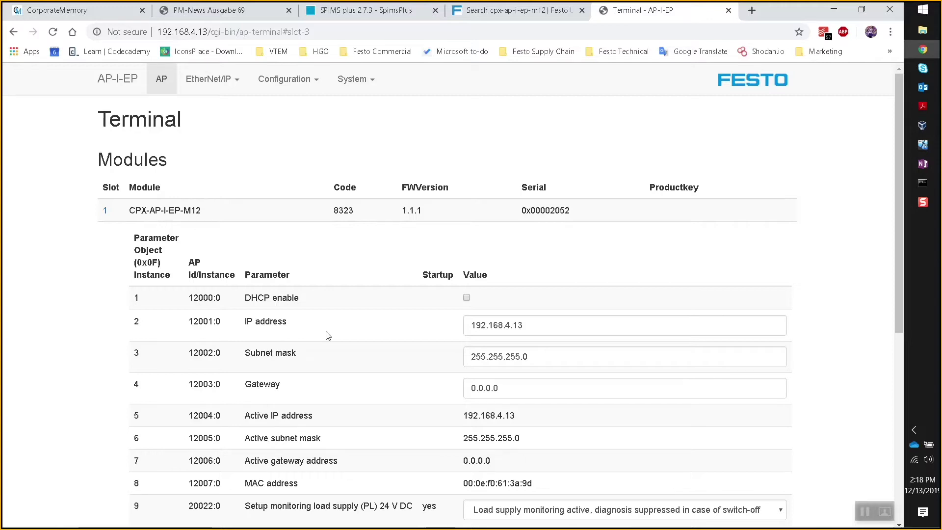
left_click(105, 210)
left_click(109, 231)
left_click(110, 258)
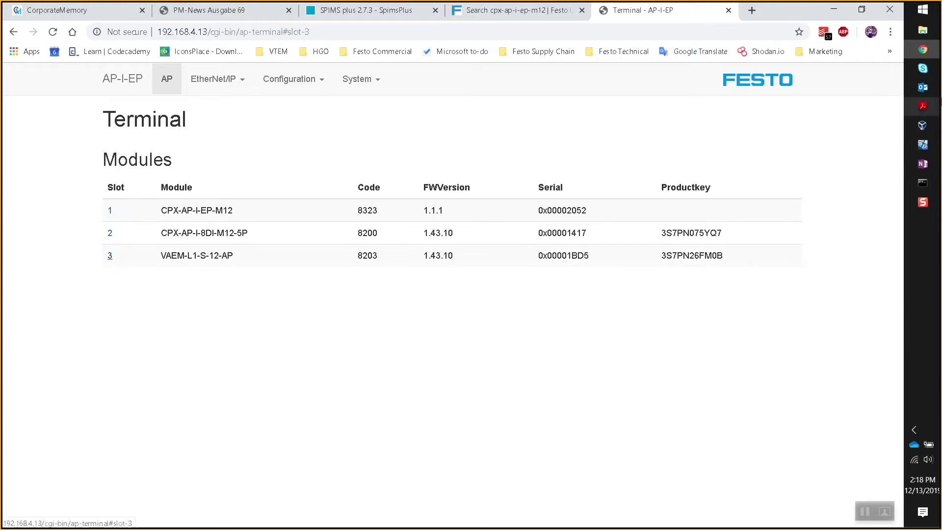
Step: In the Logix Designer VM, start adding a New Module under the CPX_AP_I project's Ethernet node
left_click(922, 147)
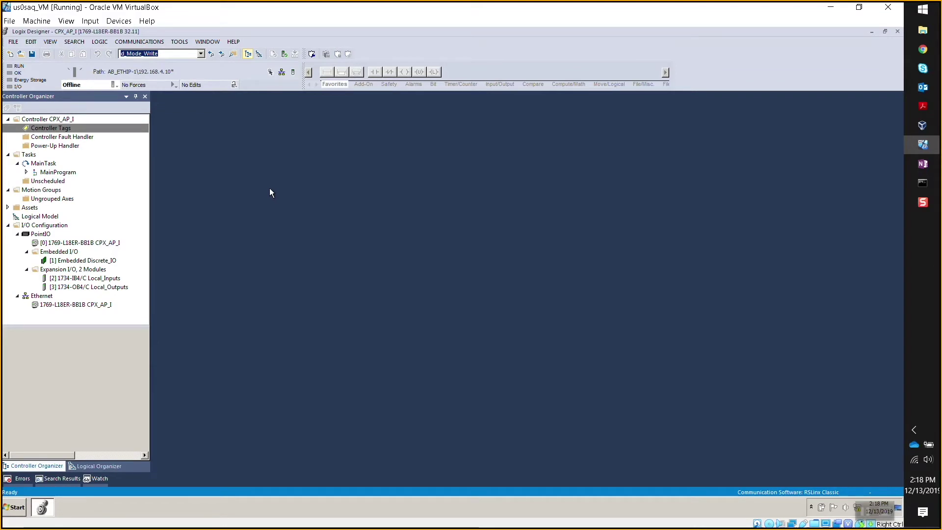
right_click(81, 303)
right_click(47, 296)
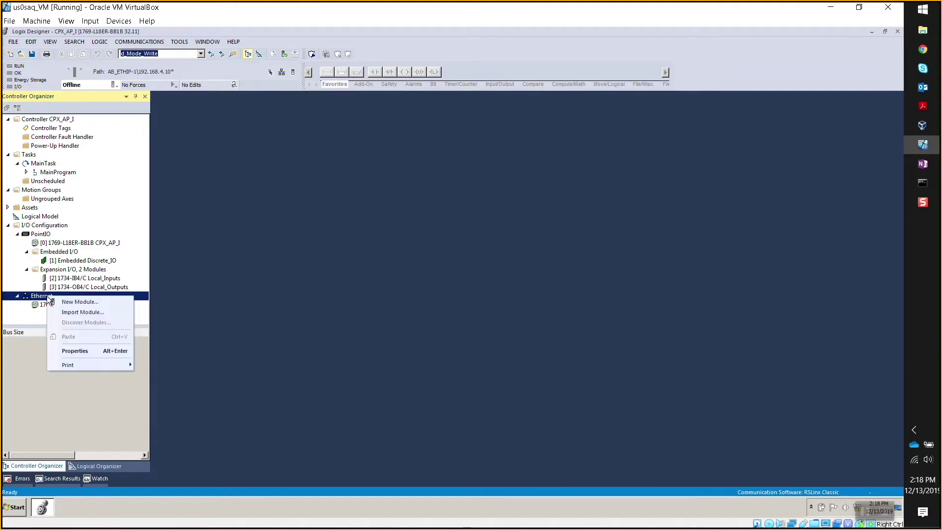
left_click(78, 302)
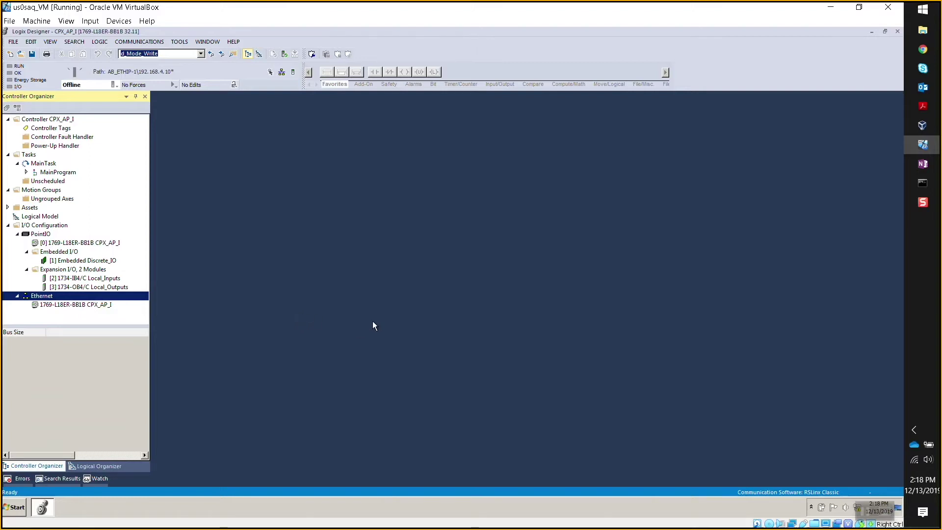
Step: Search module types for 'generic' and create a Generic Ethernet Module (ETHERNET-MODULE)
left_click(338, 182)
type("generui")
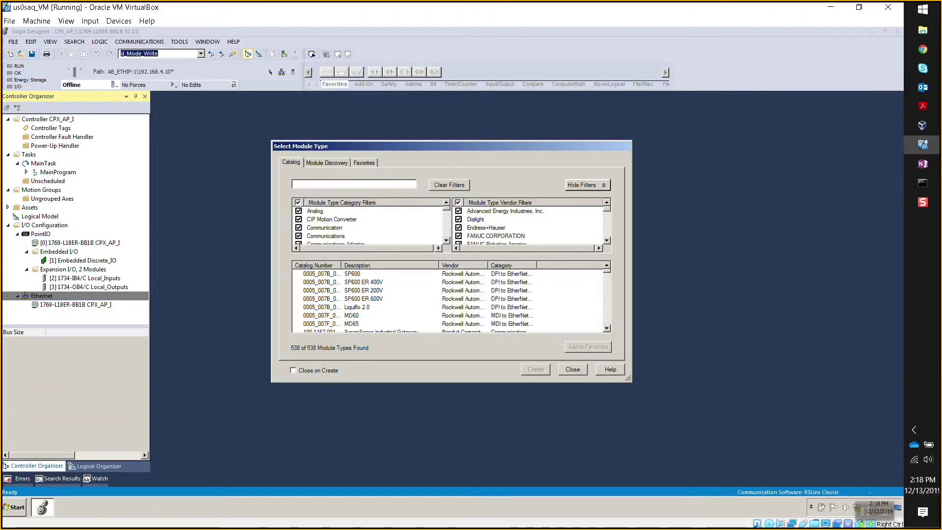
key("BackSpace")
key("BackSpace")
type("ic")
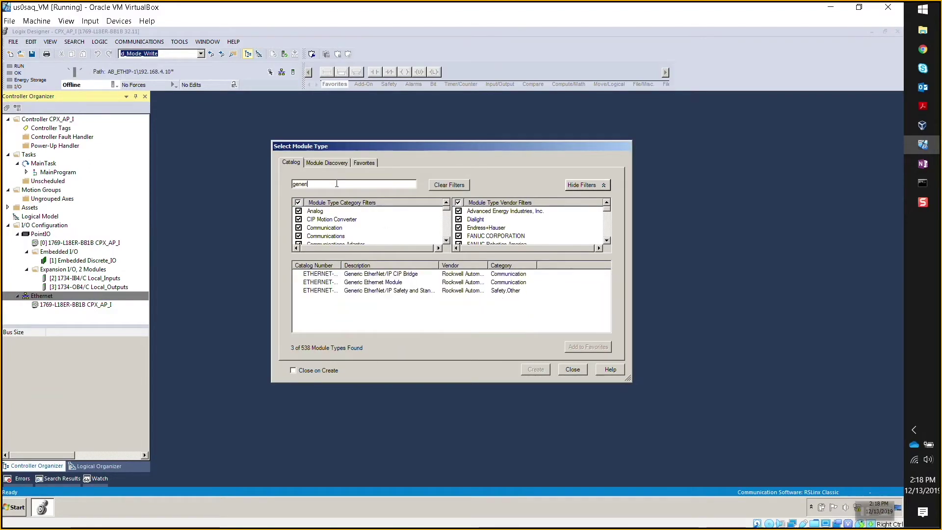
left_click(399, 284)
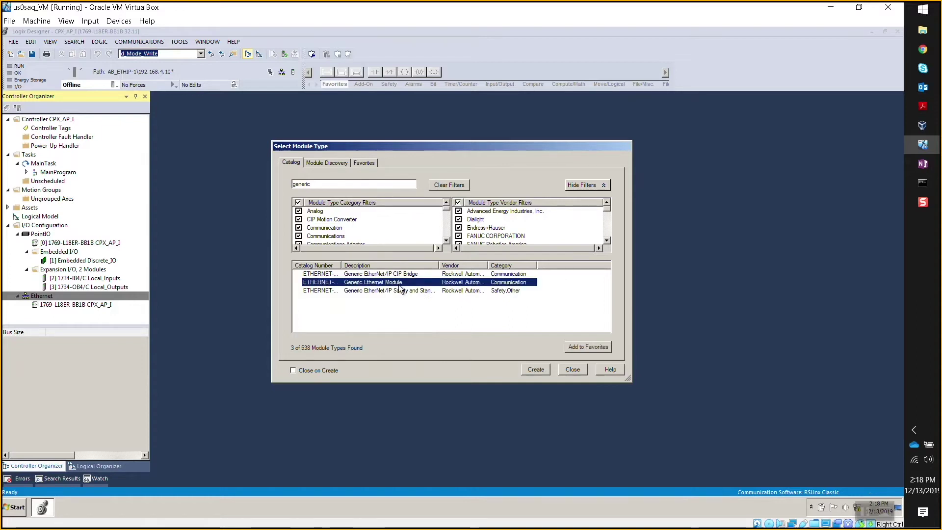
left_click_drag(341, 265, 398, 265)
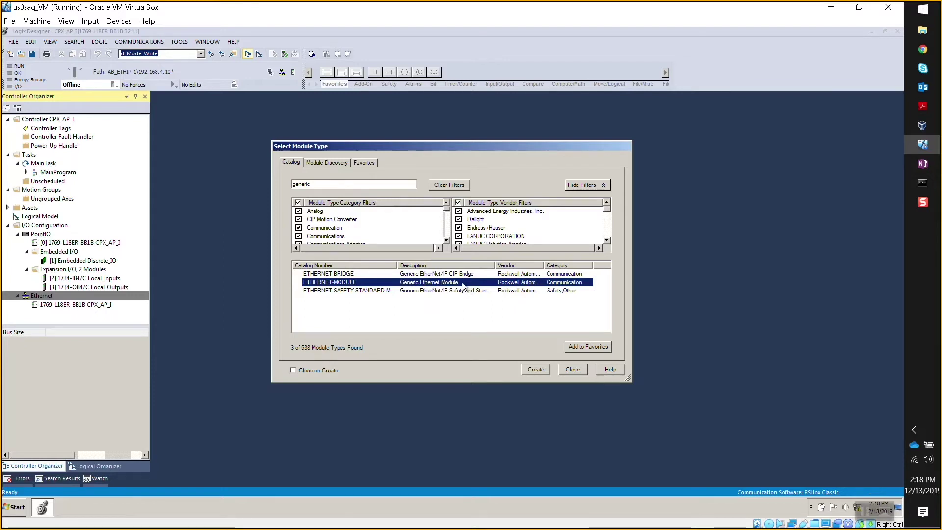
left_click(532, 364)
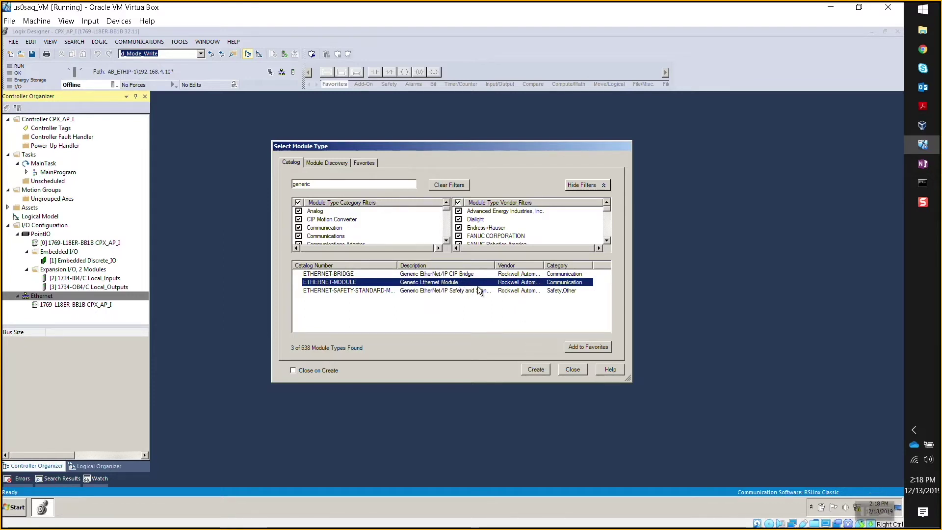
left_click(540, 369)
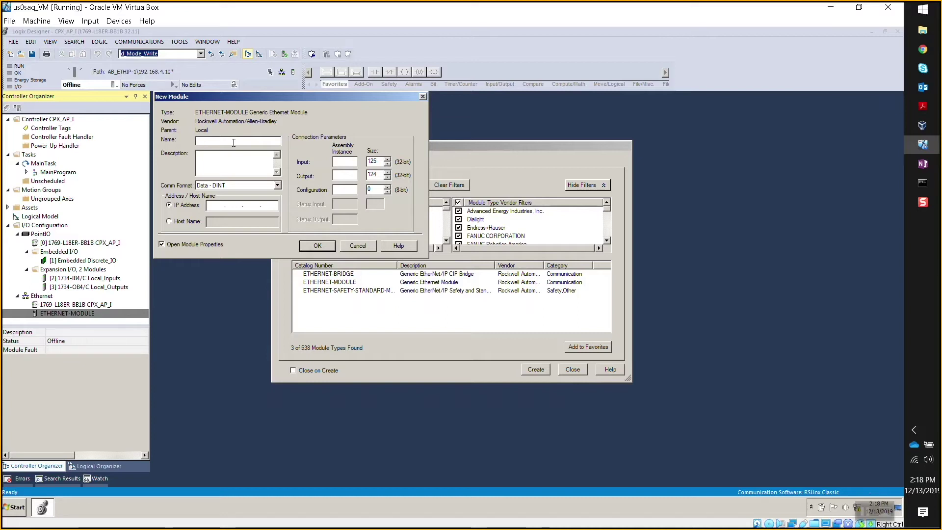
Step: Name the module Festo_CPX_AP with the description 'Festo CPX-AP-I module'
type("Cest")
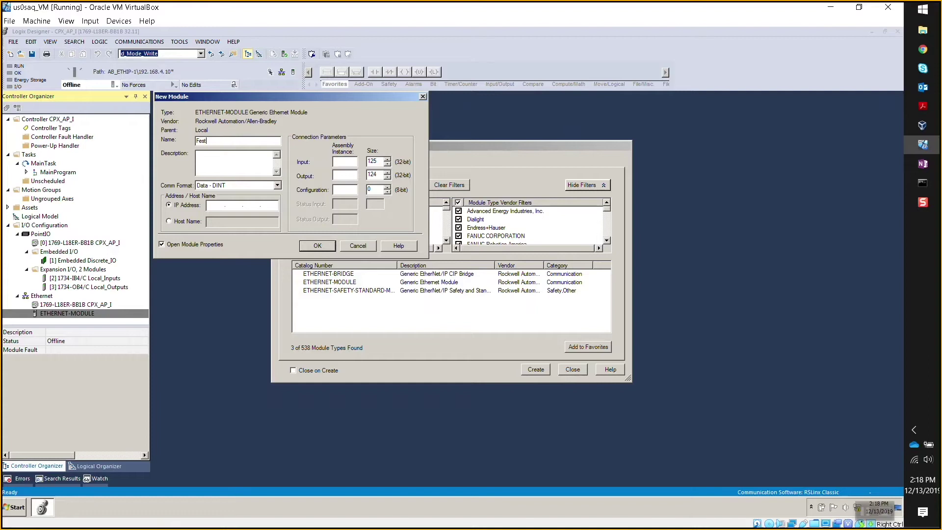
type("o_CPX_AP")
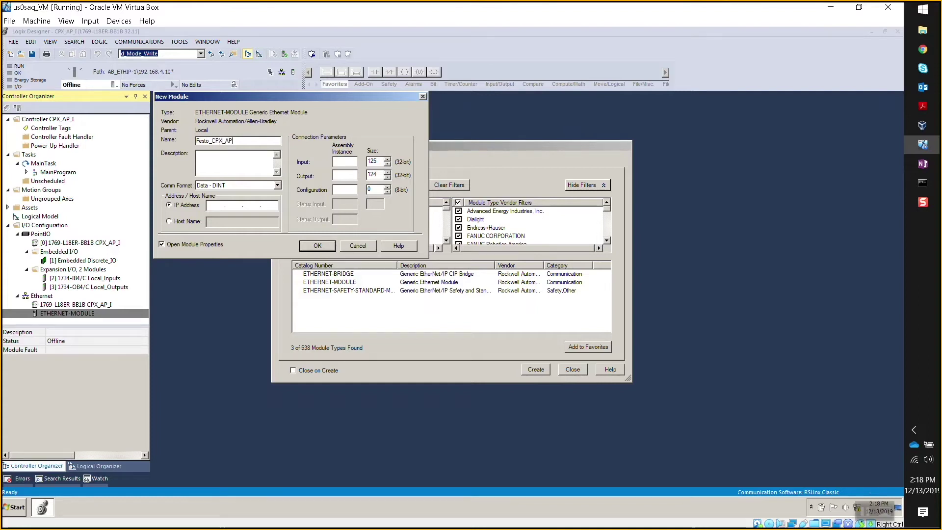
left_click(227, 161)
type("Festo CPX-AP-I module")
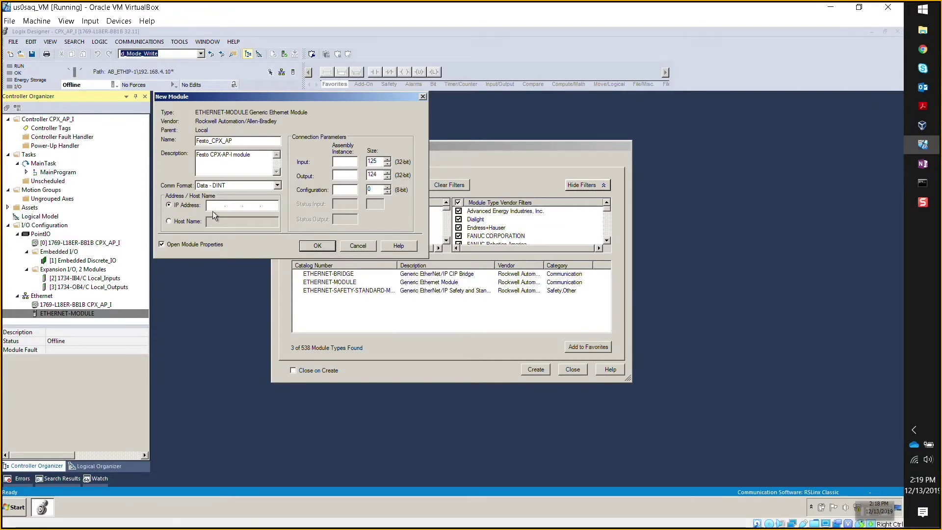
left_click(278, 185)
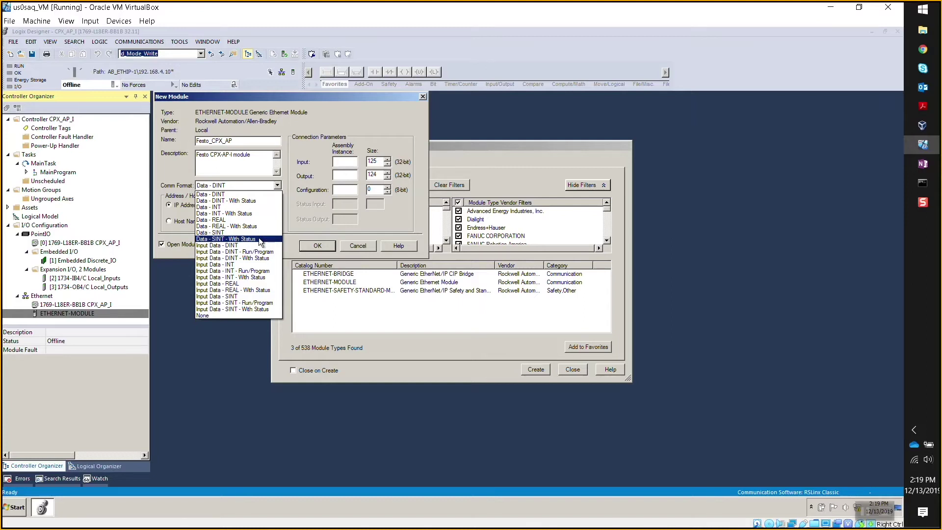
Step: Set Comm Format to Data - SINT - With Status and the IP address to 192.168.4.13
left_click(260, 240)
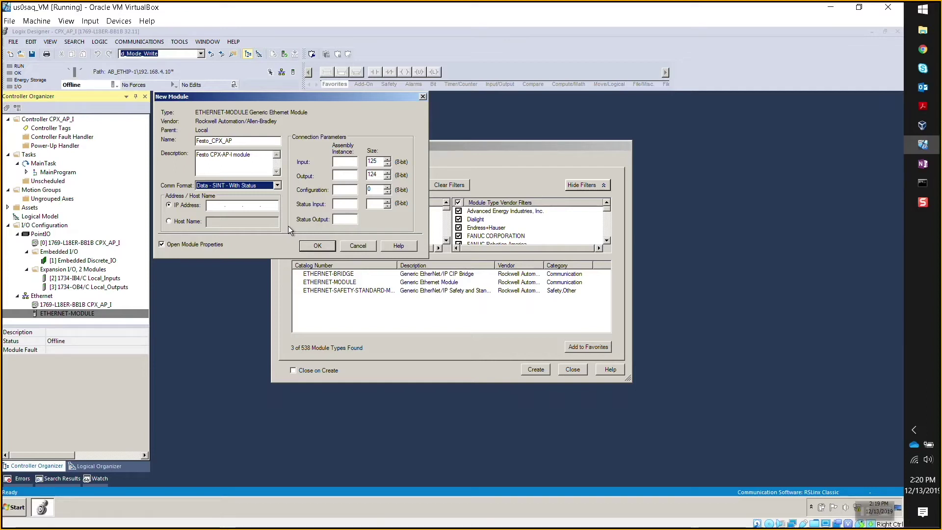
left_click(277, 186)
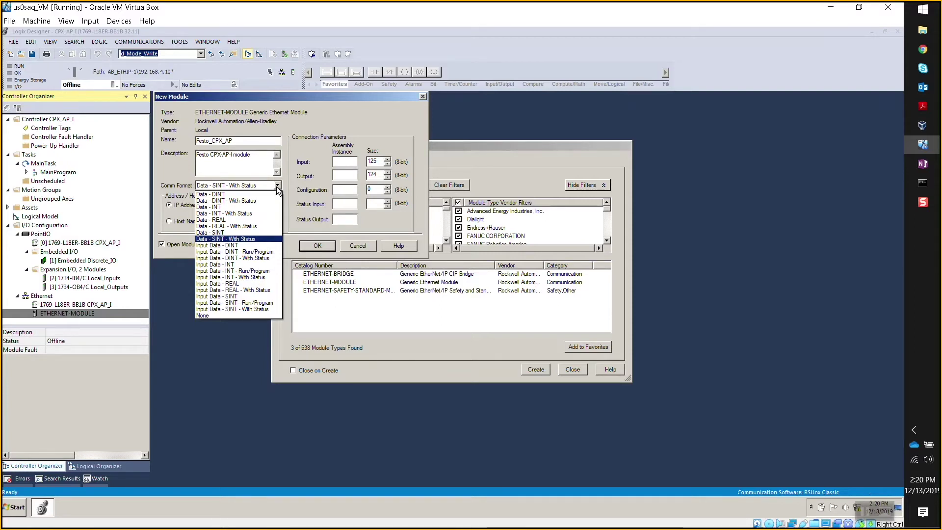
left_click(246, 239)
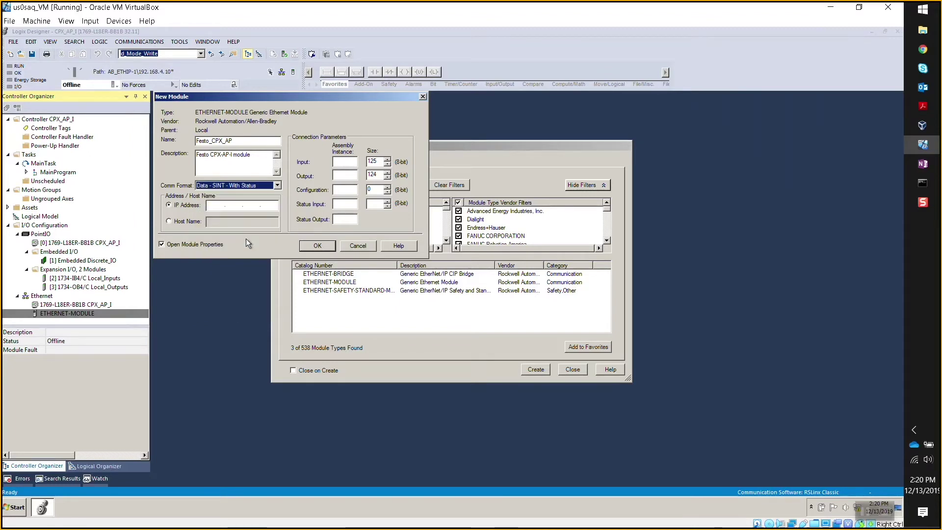
left_click(224, 210)
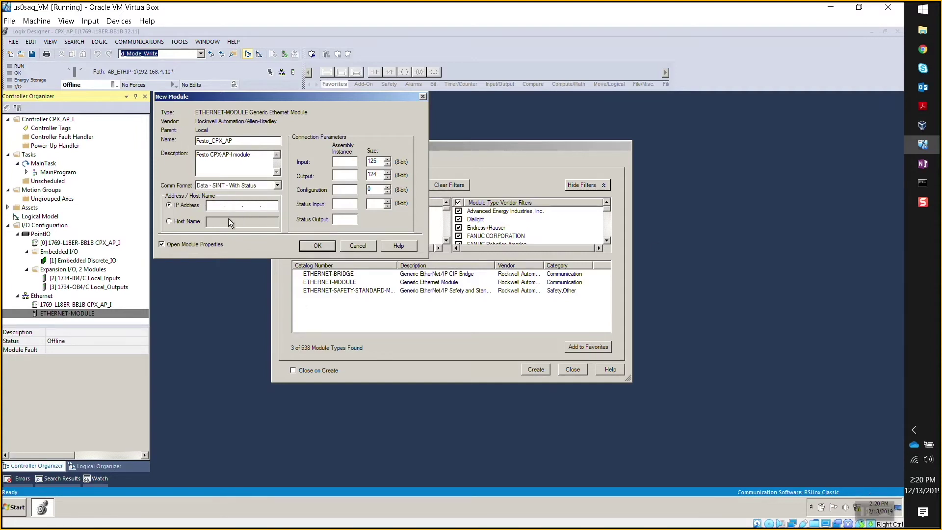
type("192 . 168 . 4 . 13")
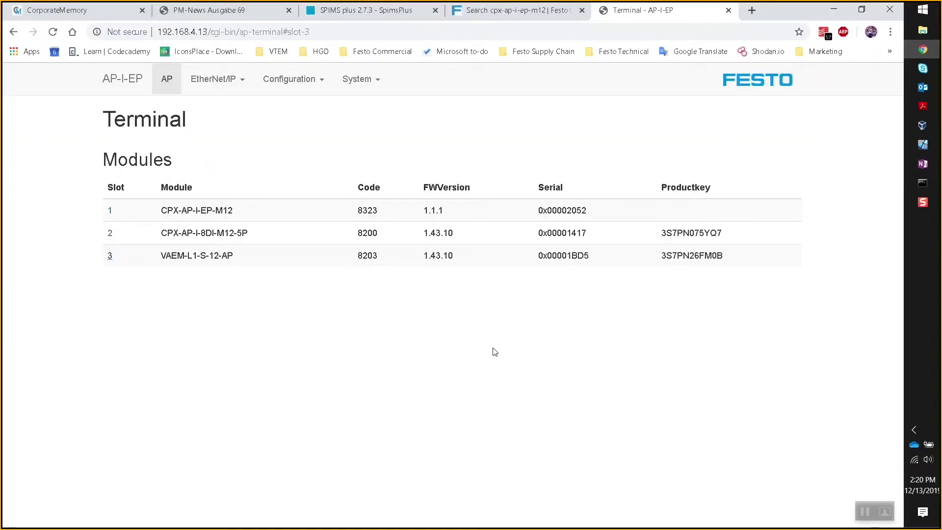
Step: Browse the Festo web server's Assembly View instances, keeping input assembly 100 with eight BOOL inputs
left_click(243, 83)
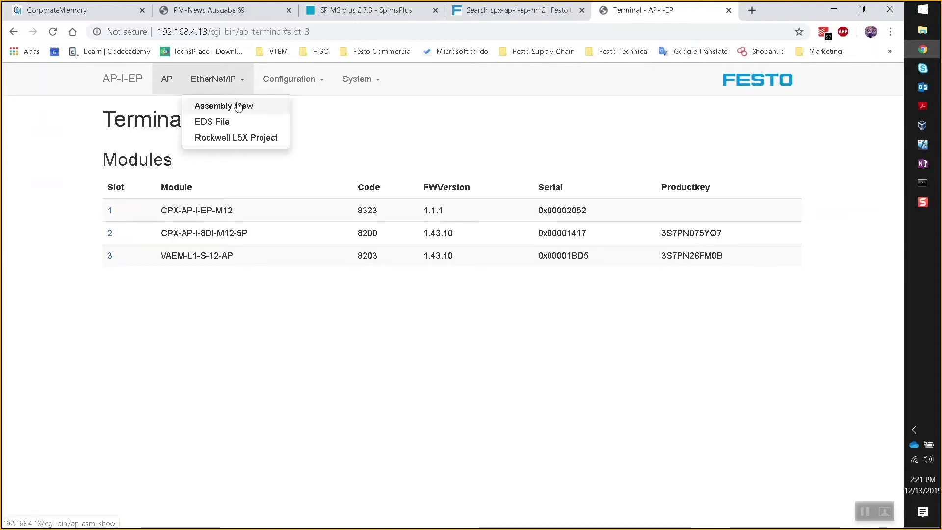
left_click(230, 107)
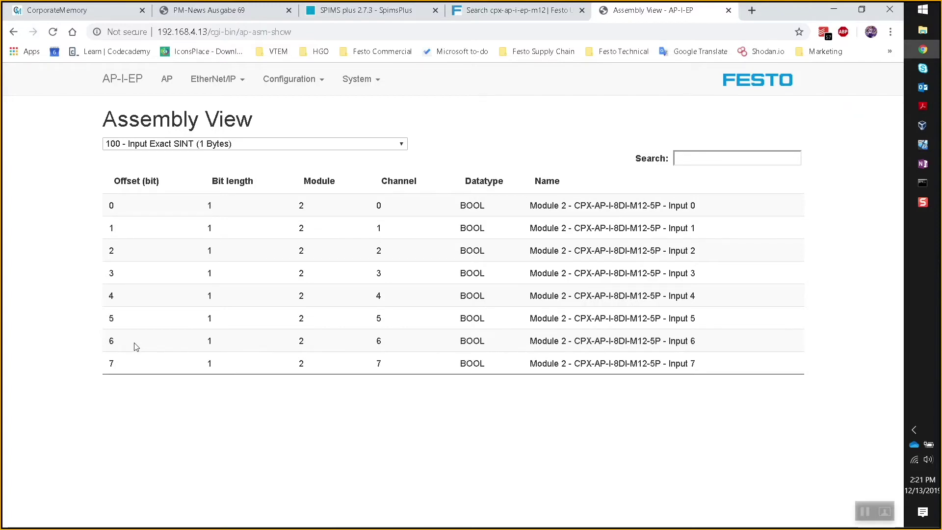
left_click(401, 146)
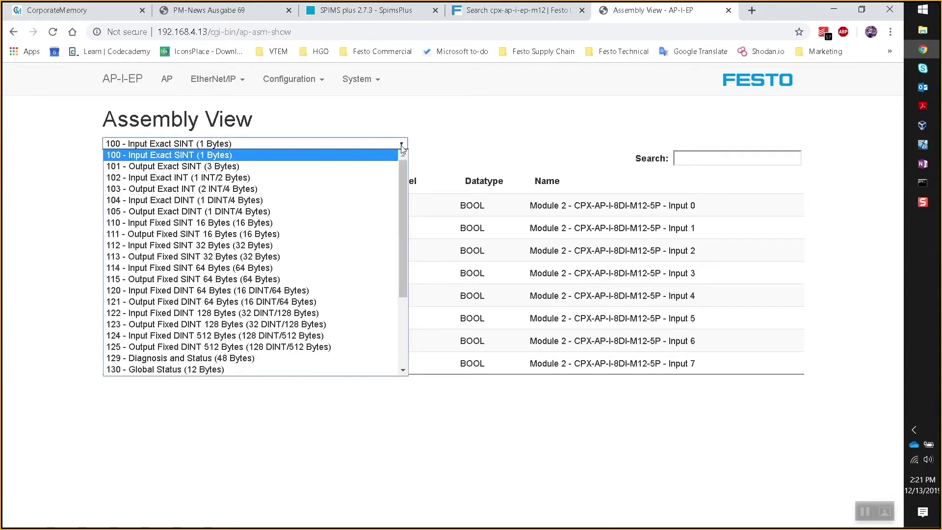
left_click_drag(400, 184, 406, 253)
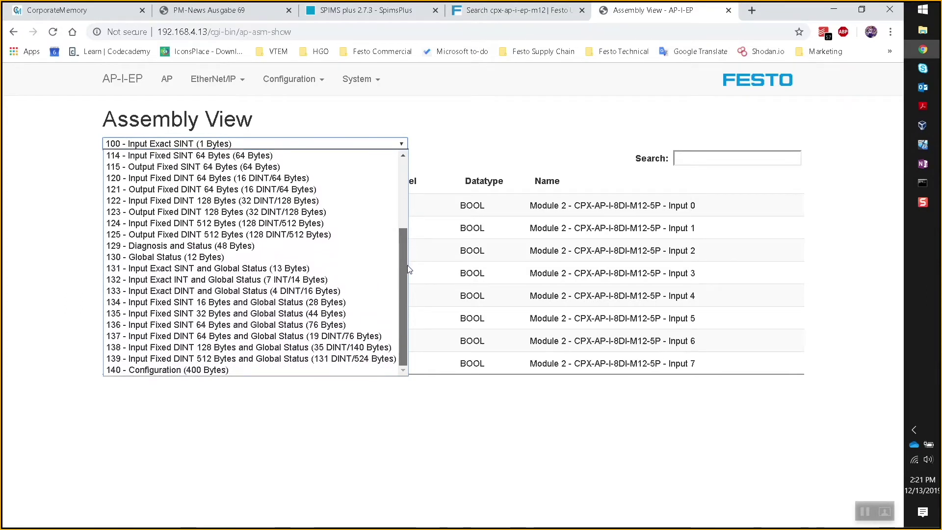
left_click_drag(406, 260, 401, 171)
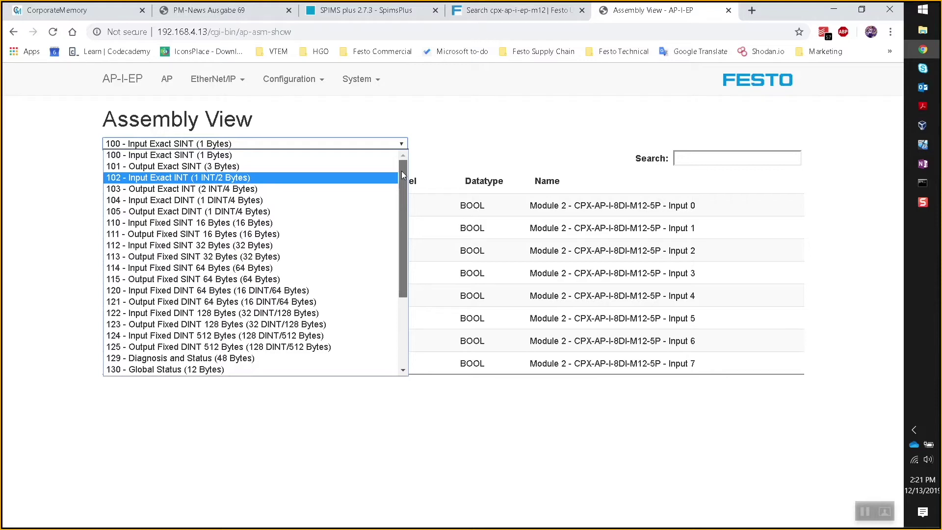
left_click_drag(401, 171, 401, 171)
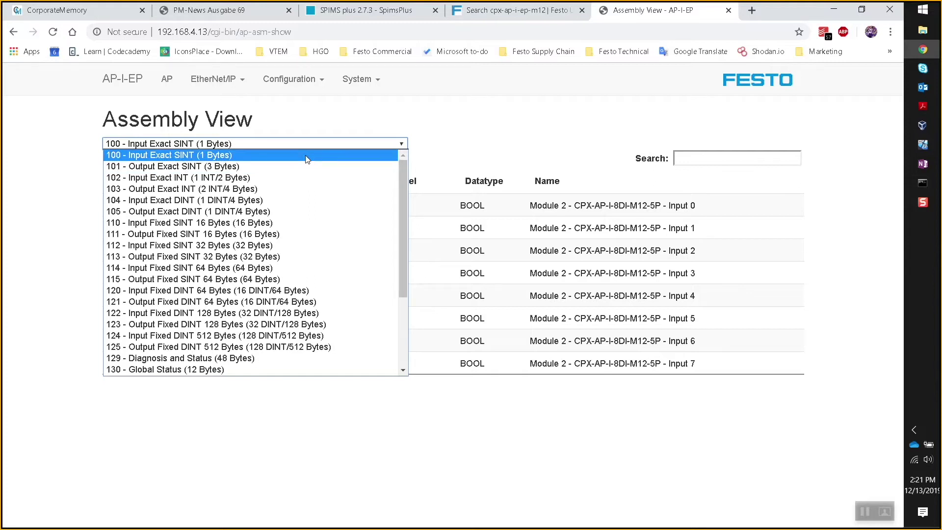
left_click(331, 156)
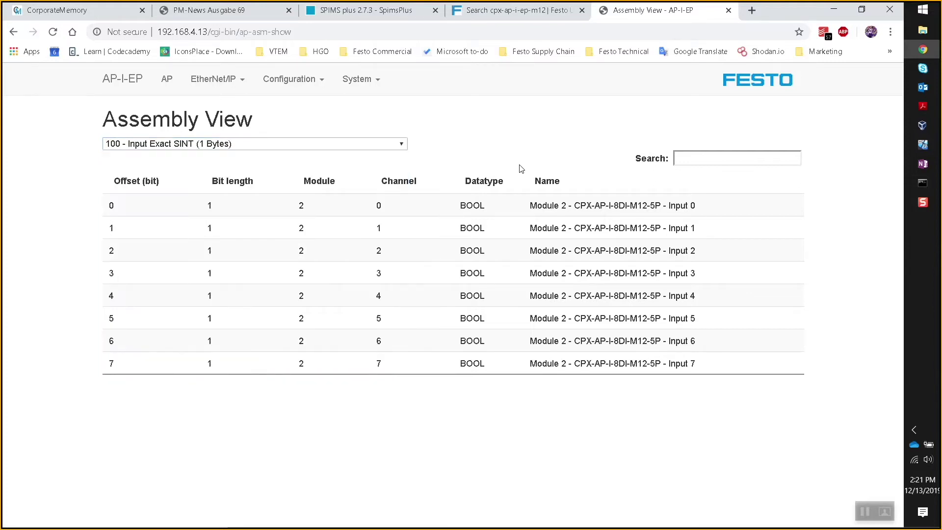
left_click(402, 145)
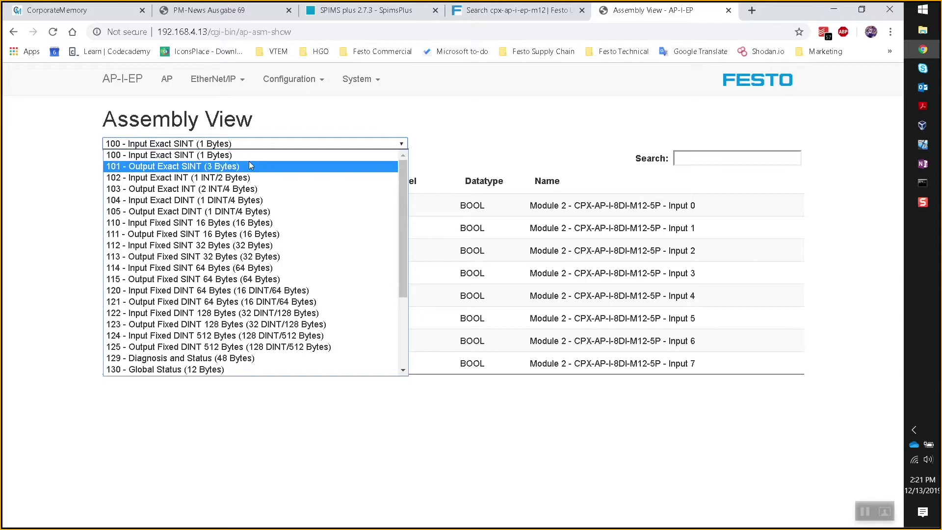
left_click(475, 158)
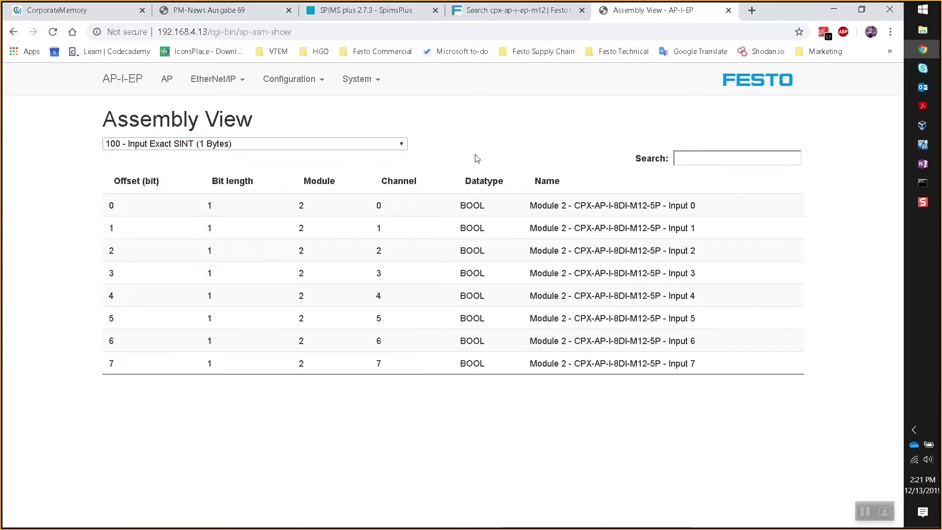
key("alt+Tab")
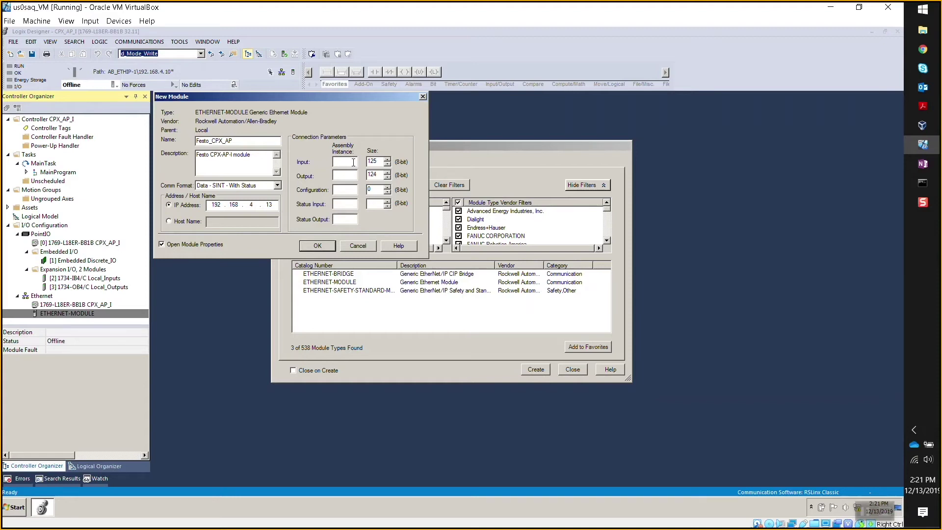
Step: Set the Input Assembly Instance to 100 and the Input Size from 125 to 1
left_click(335, 161)
type("100")
double_click(373, 161)
type("1")
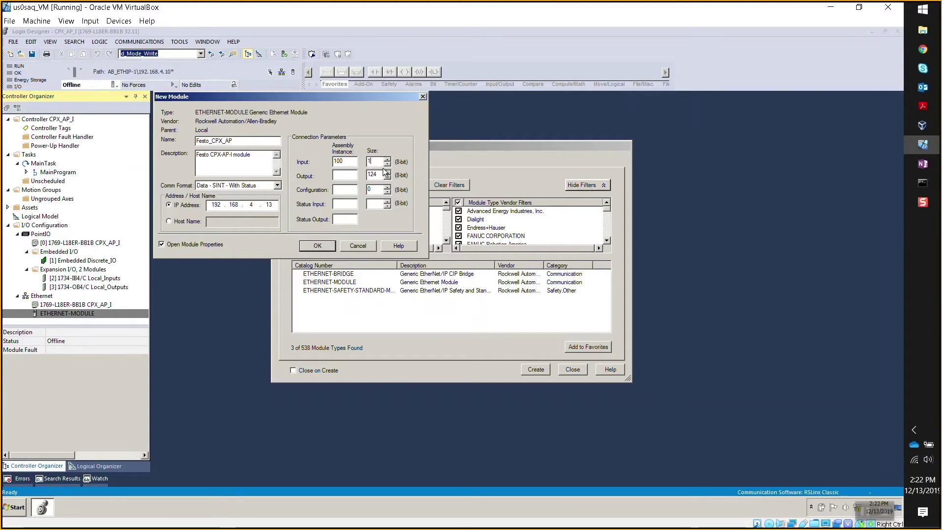
left_click(928, 52)
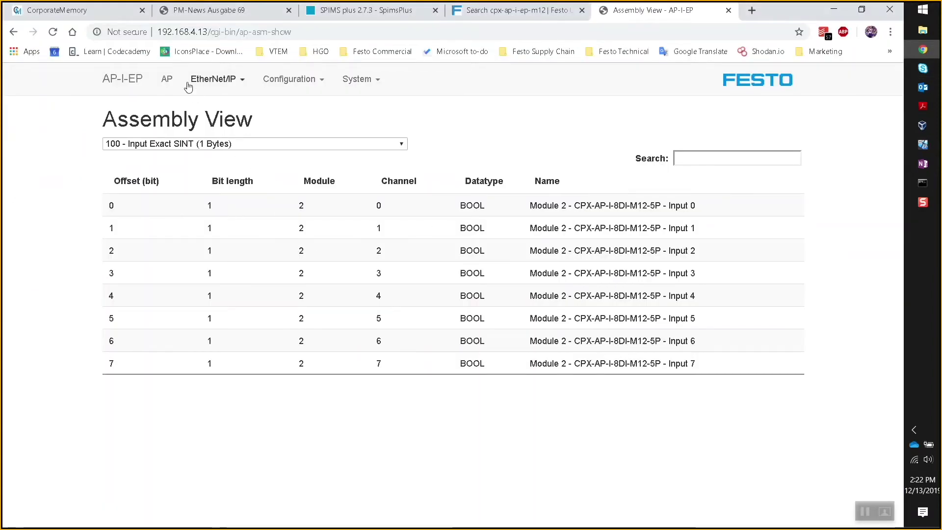
Step: Review the terminal's installed modules, including CPX-AP-I-8DI-M12-5P, on the Festo AP page
left_click(164, 80)
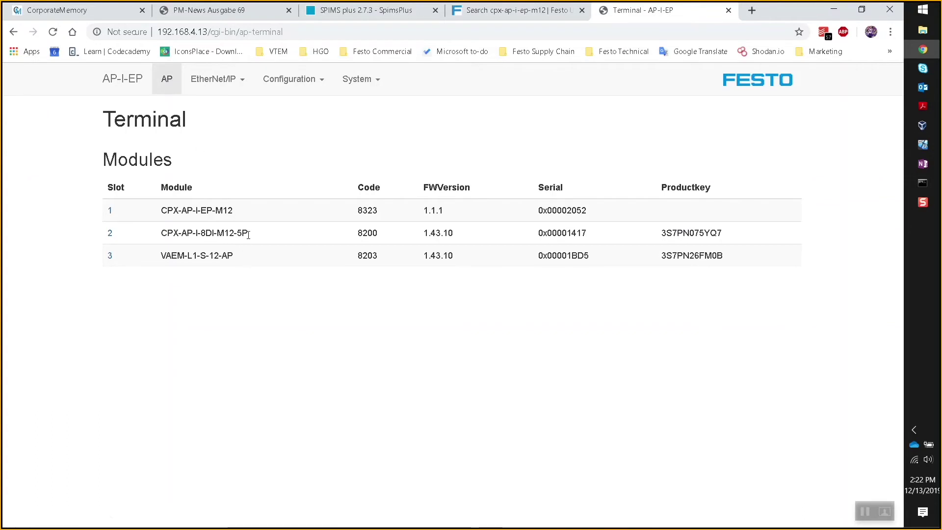
left_click_drag(254, 236, 187, 236)
left_click(187, 246)
Step: Recheck input assembly 100 in Assembly View and return to Logix Designer's New Module form
left_click(243, 84)
left_click(230, 105)
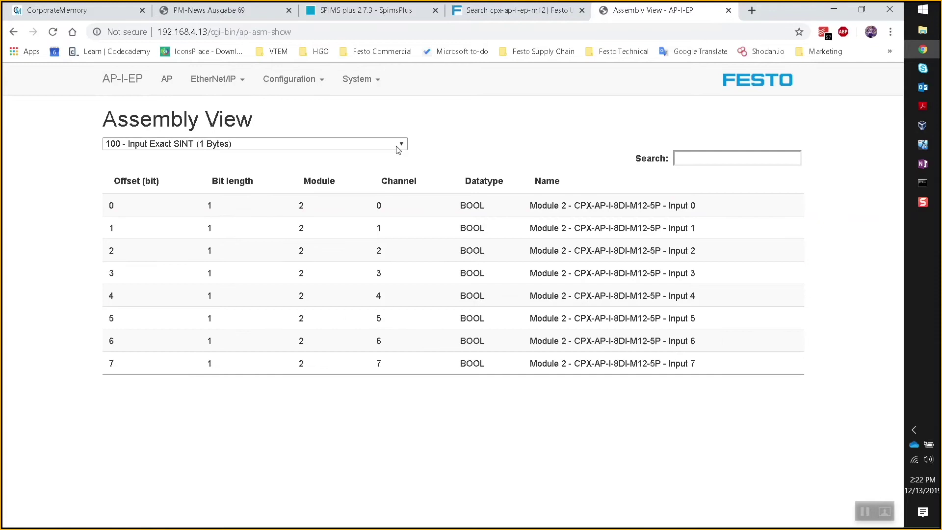
left_click(395, 147)
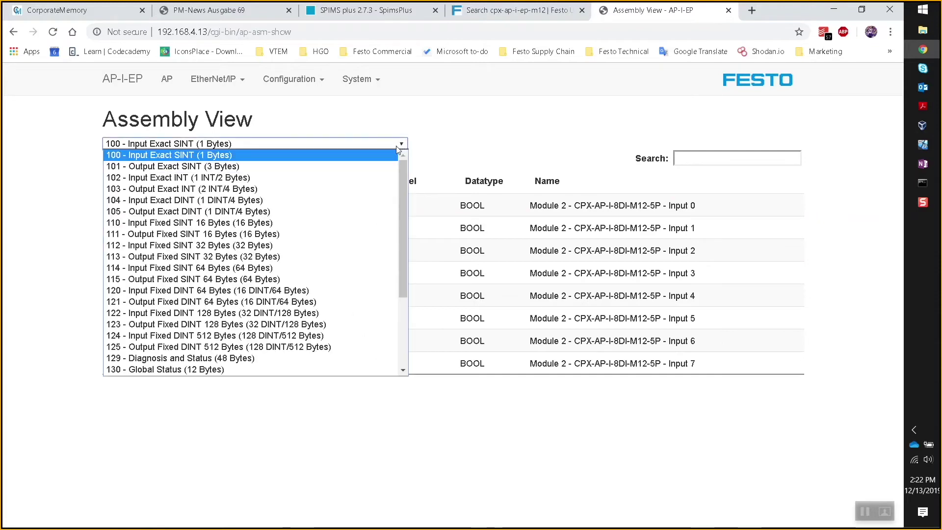
left_click(230, 158)
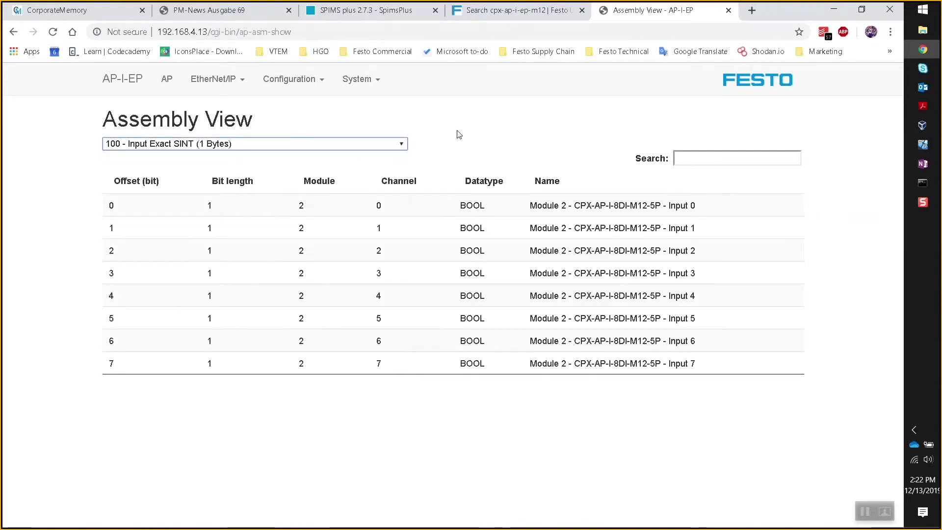
key("super+Tab")
left_click(380, 92)
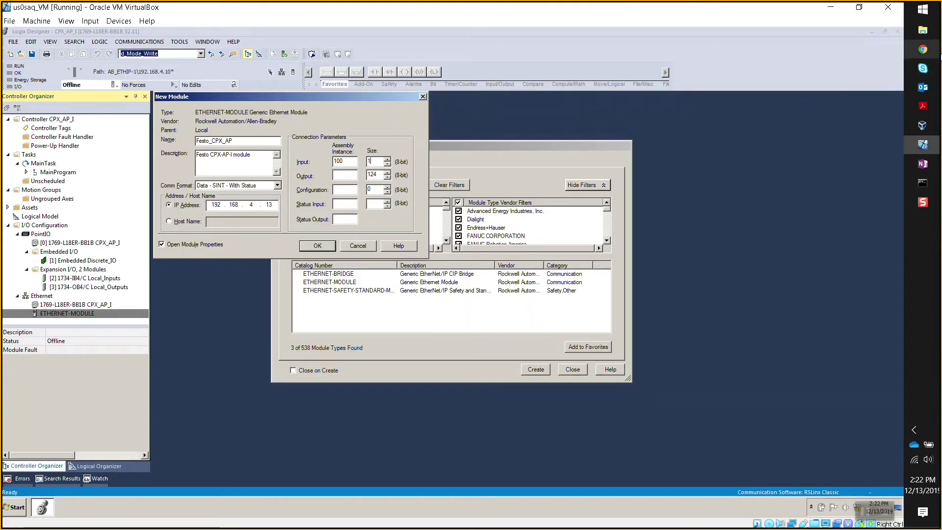
Step: Re-enter Input Size 1 in Logix Designer, comparing against the Festo Assembly View
left_click(923, 49)
left_click(113, 146)
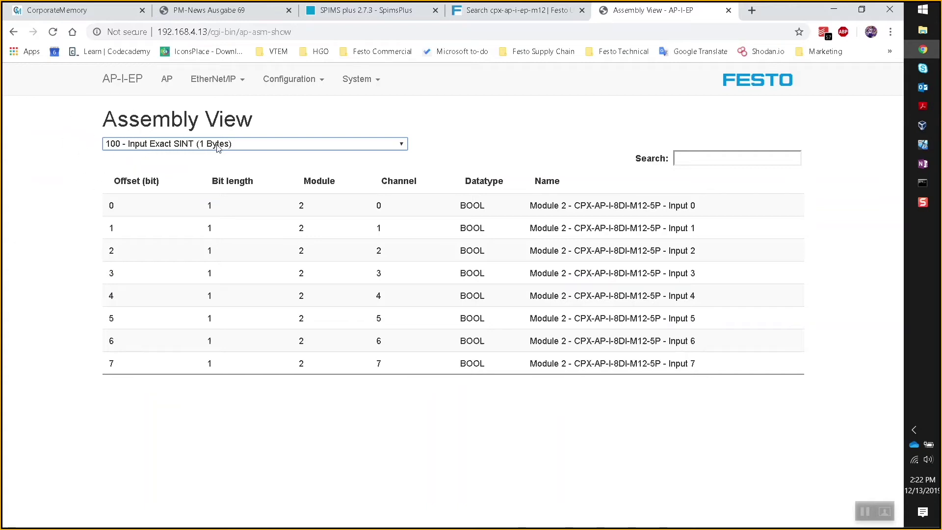
left_click(922, 144)
double_click(371, 162)
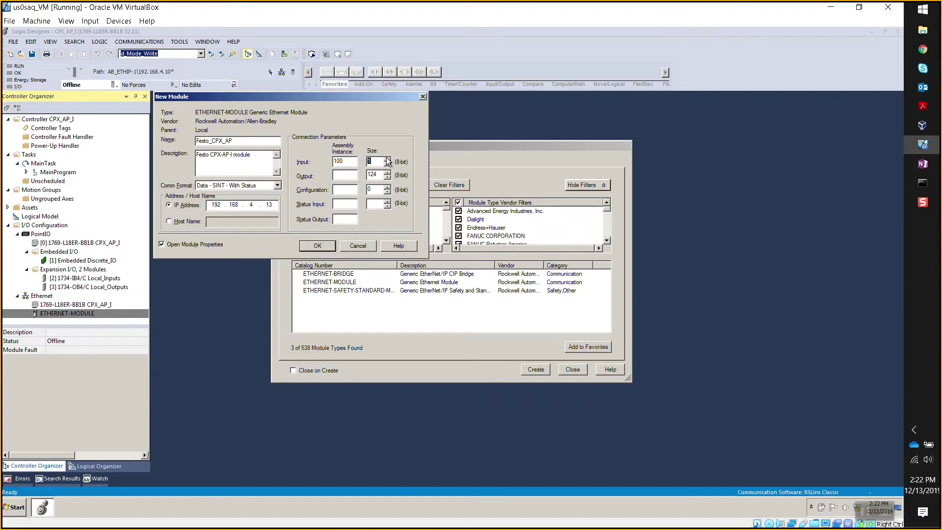
type("1")
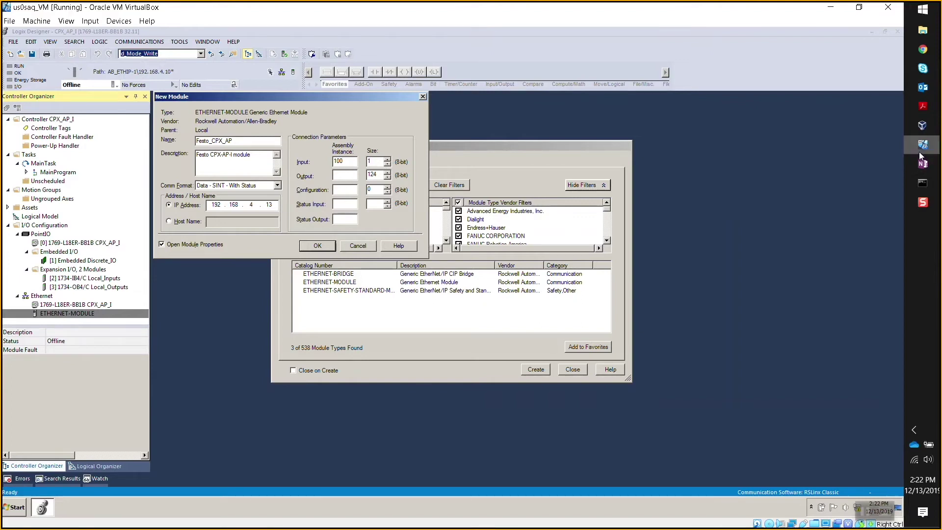
left_click(923, 49)
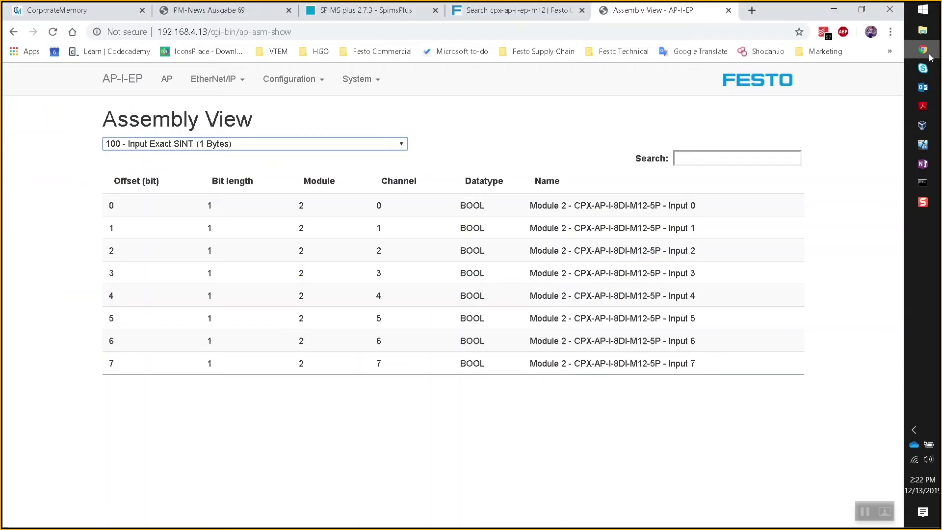
Step: Select output assembly 101, review its 24 valve coil bits, and go to the Terminal module list
left_click(404, 145)
left_click(405, 145)
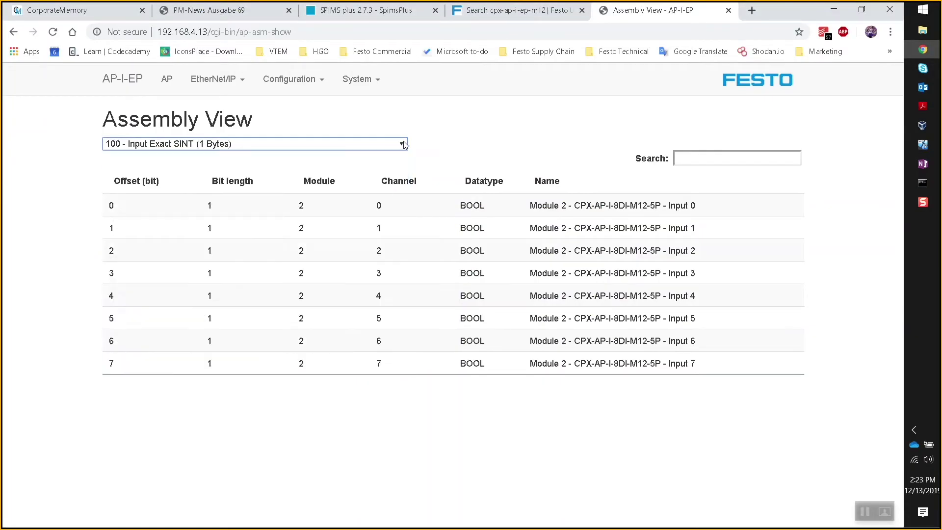
left_click(405, 144)
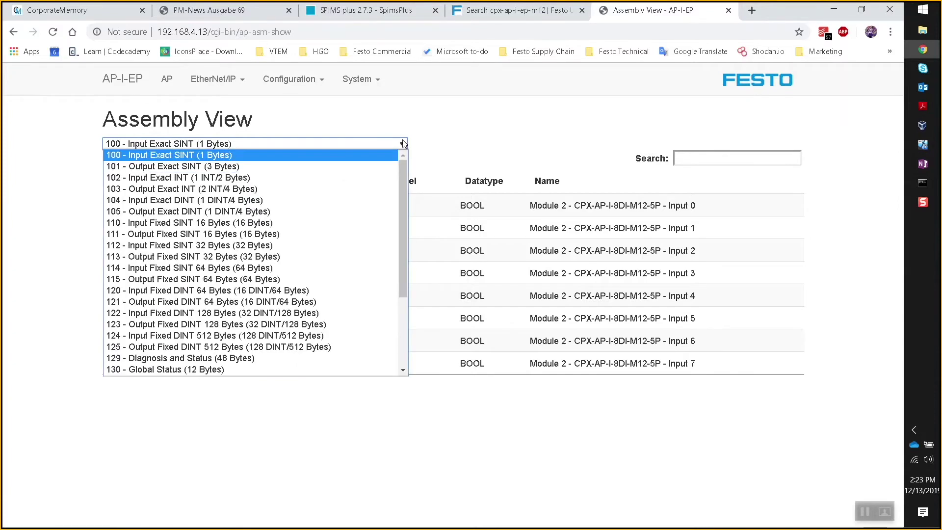
left_click(205, 167)
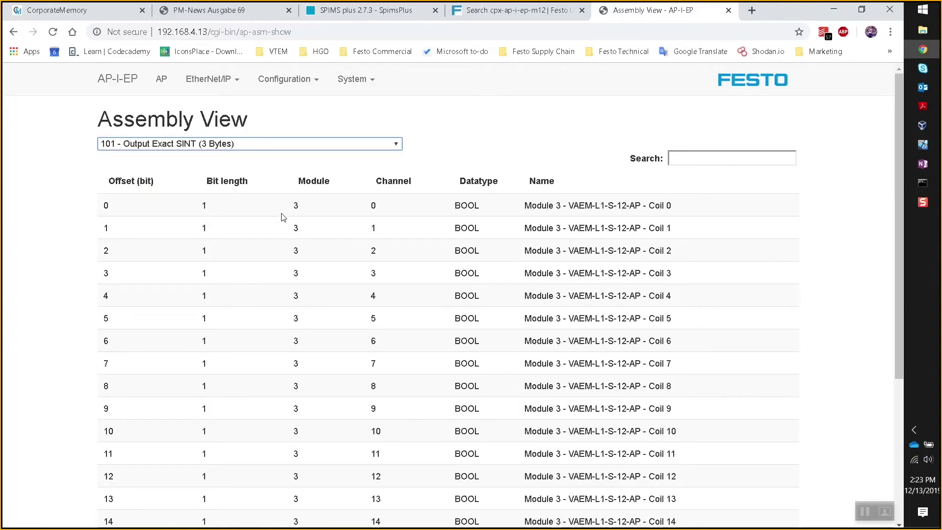
scroll(403, 255, "down", 3)
scroll(402, 255, "down", 1)
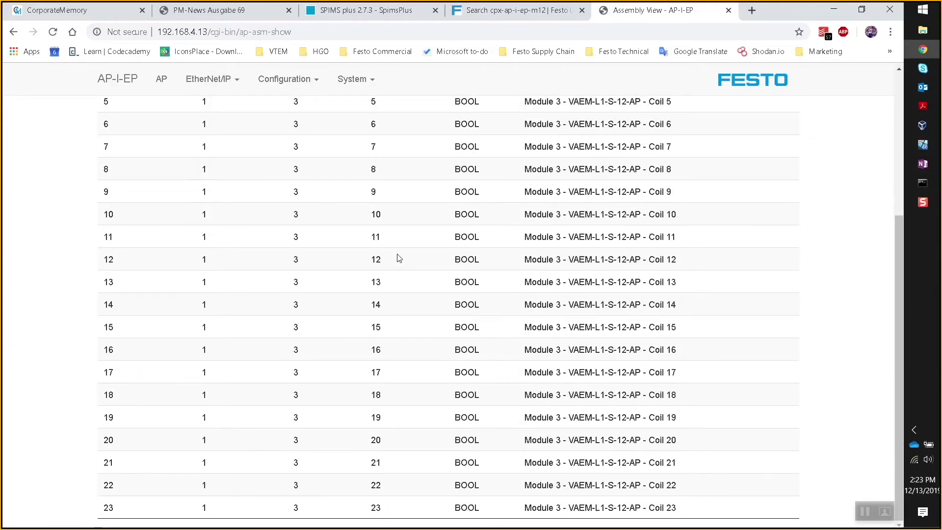
scroll(417, 356, "up", 5)
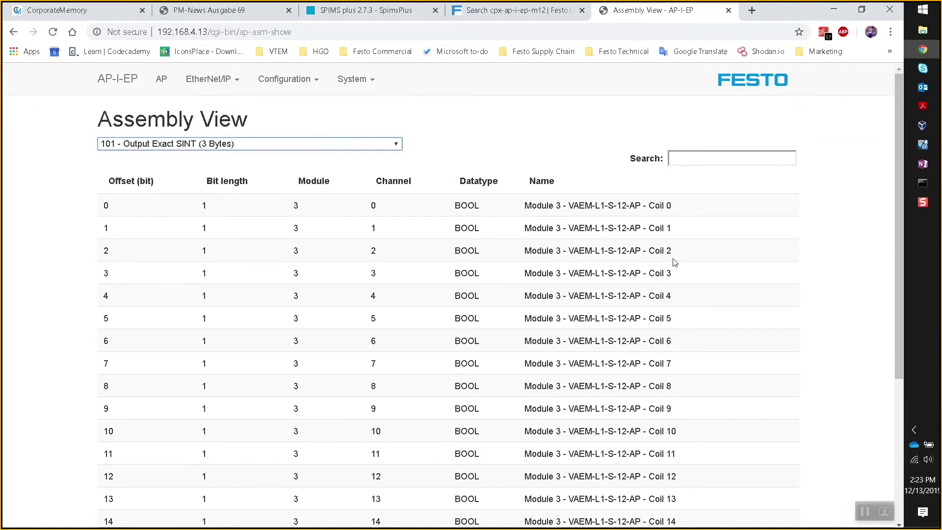
scroll(662, 265, "down", 5)
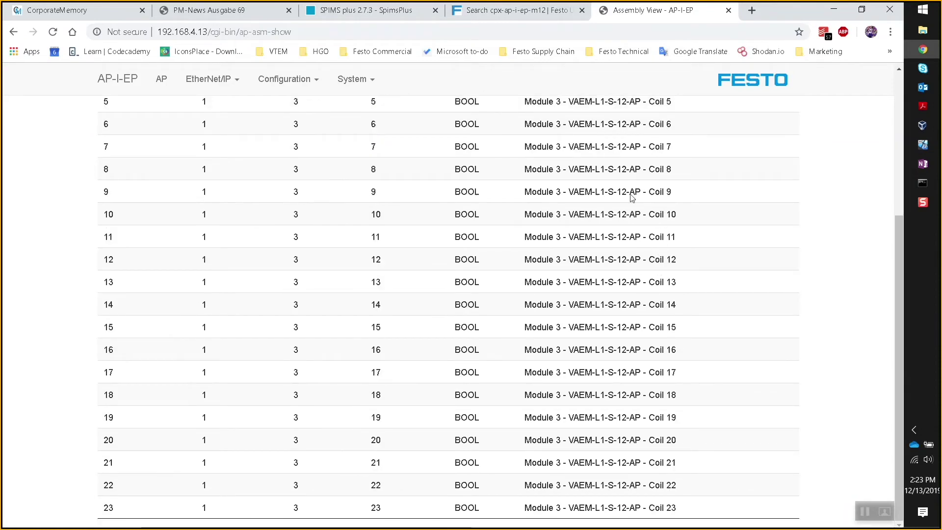
scroll(585, 356, "up", 5)
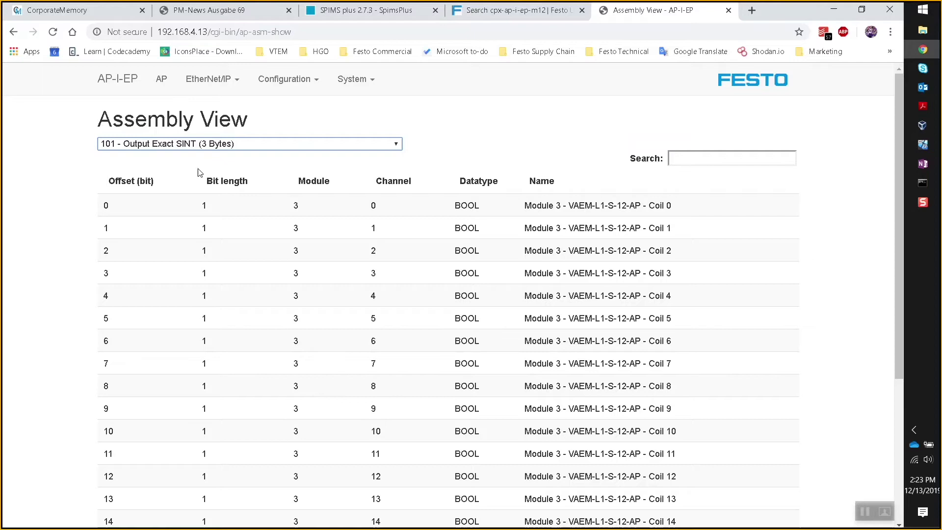
scroll(653, 305, "down", 5)
scroll(681, 360, "up", 5)
scroll(660, 211, "down", 5)
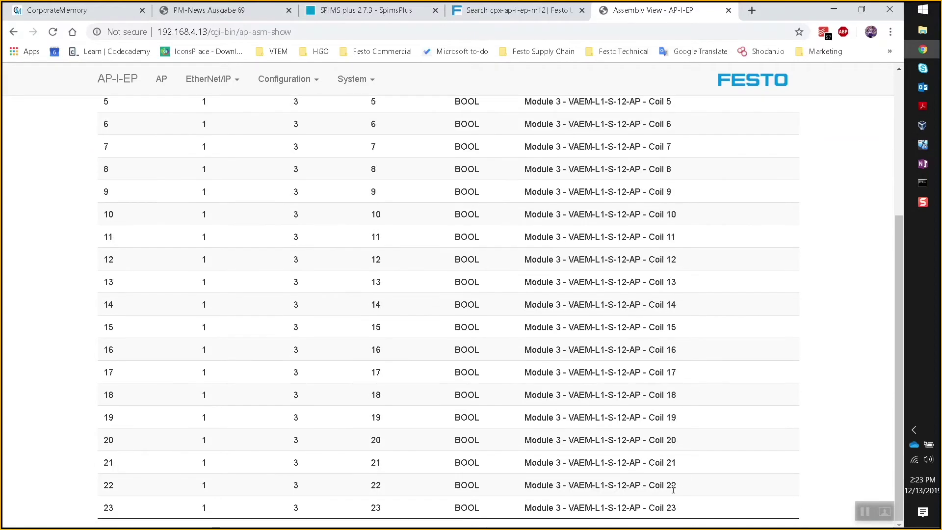
scroll(669, 480, "up", 5)
left_click(161, 79)
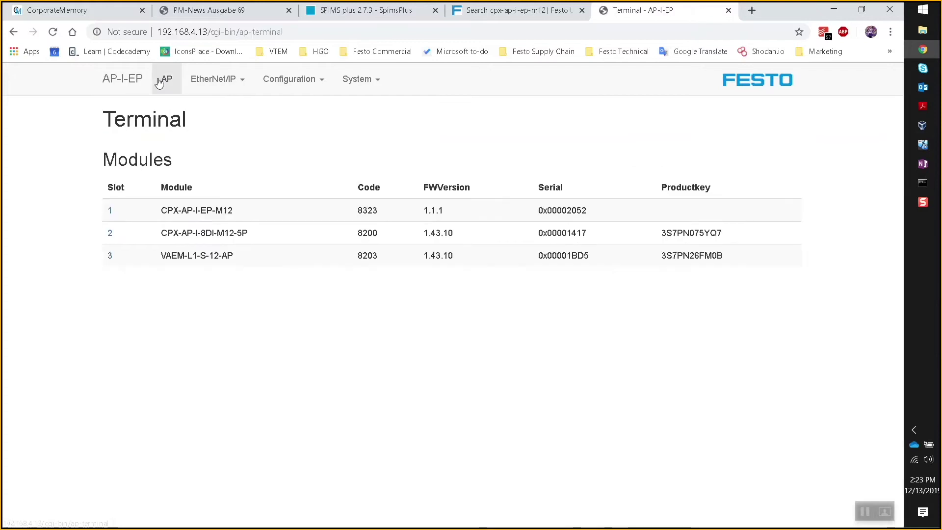
Step: Highlight the valve terminal type VAEM-L1-S-12-AP and its 12 on the Terminal page
left_click_drag(237, 259, 173, 260)
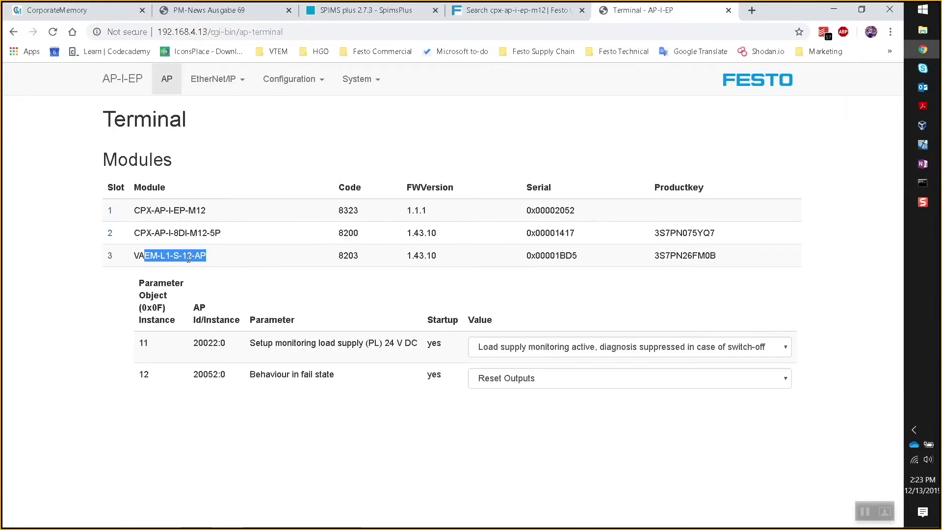
left_click(197, 260)
left_click_drag(209, 256, 219, 258)
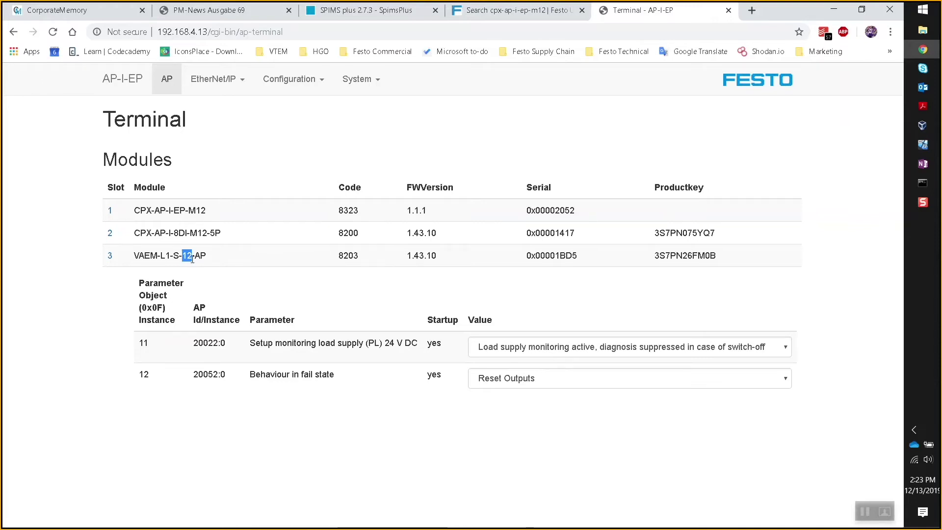
Step: Reconfirm output assembly 101 as 3 bytes in Assembly View, then return to Logix Designer
left_click(240, 83)
left_click(239, 109)
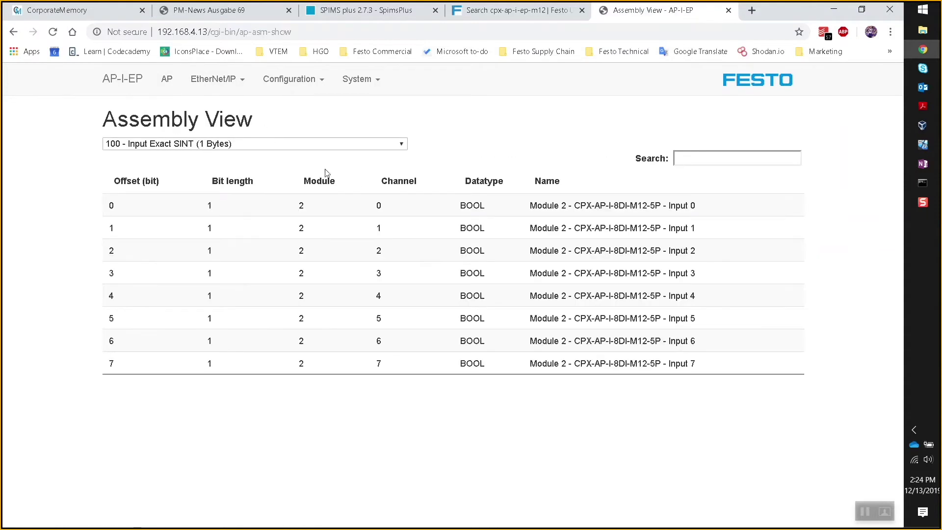
left_click(287, 144)
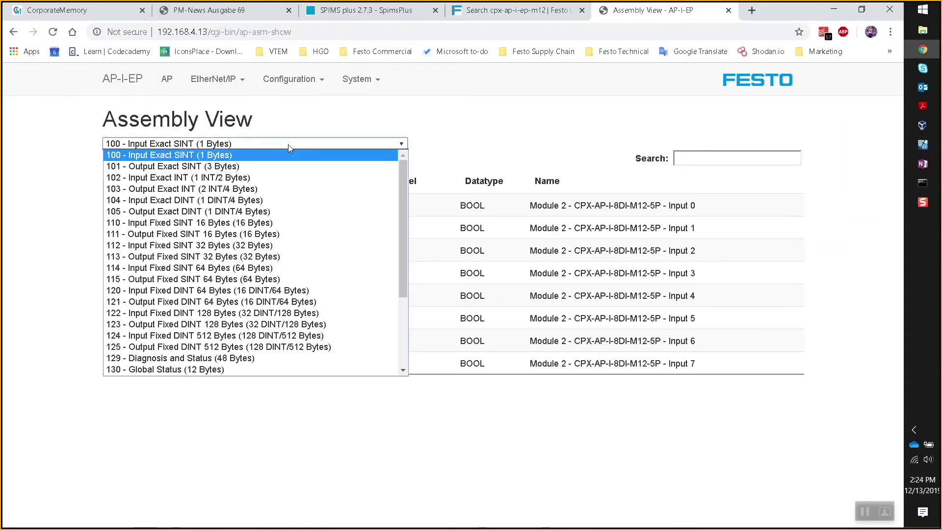
left_click(172, 168)
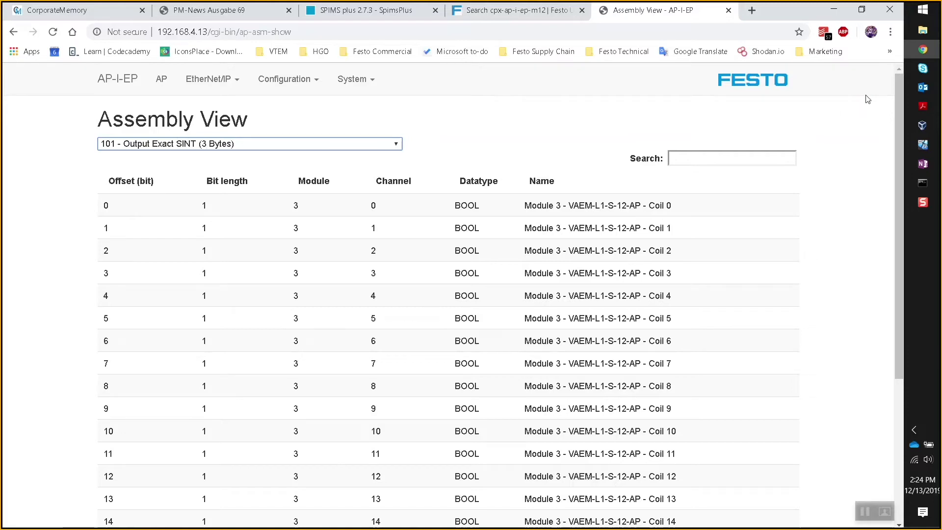
left_click(922, 144)
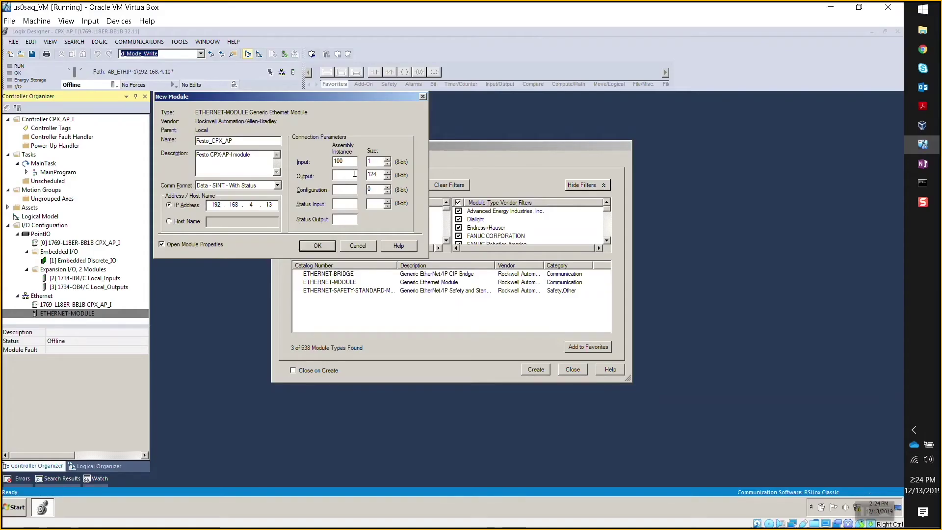
Step: Give the module's output connection assembly instance 101 with size 3, then return to the Festo page
type("101")
key("Tab")
type("3")
left_click(924, 49)
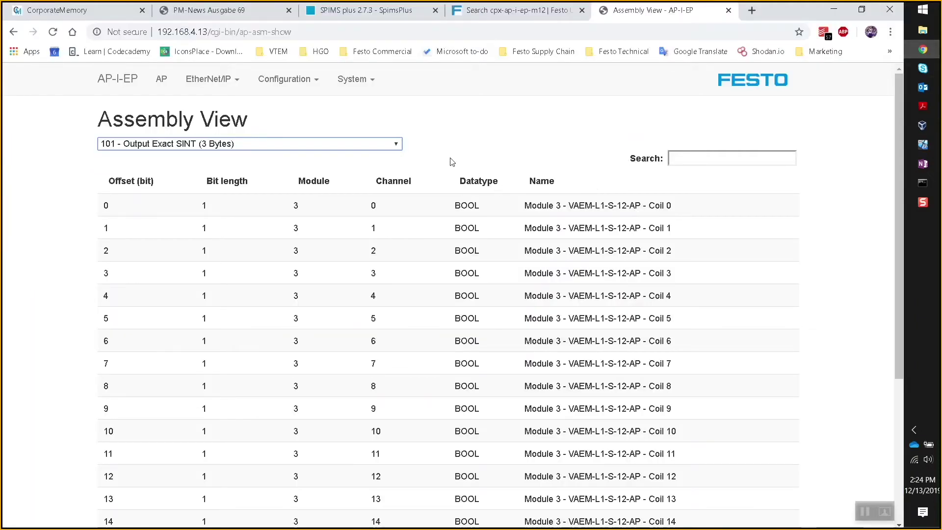
Step: Browse Festo's assembly list down to 140 - Configuration (400 Bytes), then return to Logix Designer
left_click(401, 145)
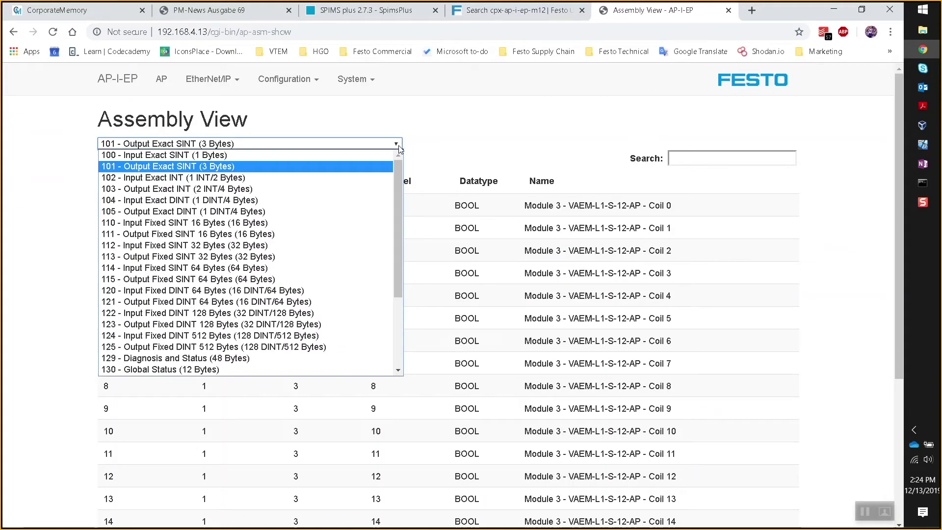
left_click_drag(394, 172, 399, 254)
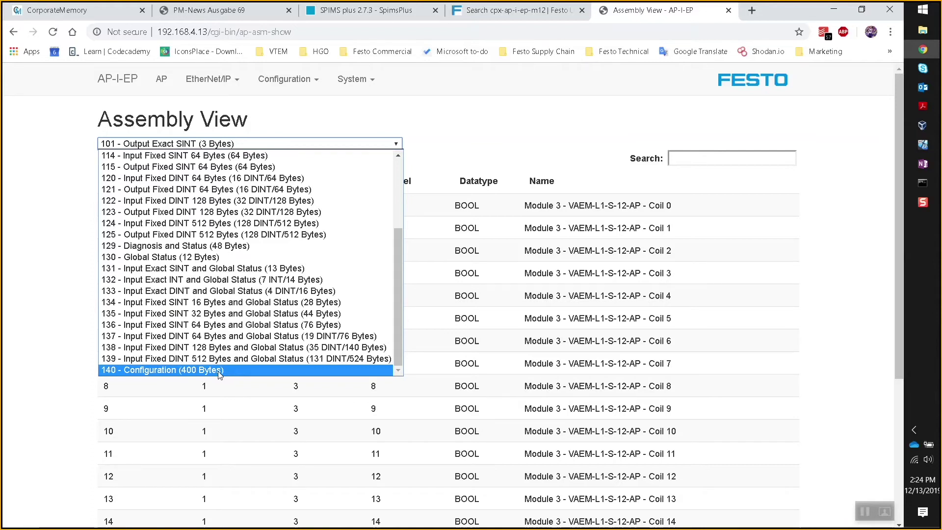
left_click(84, 316)
key("alt+Tab")
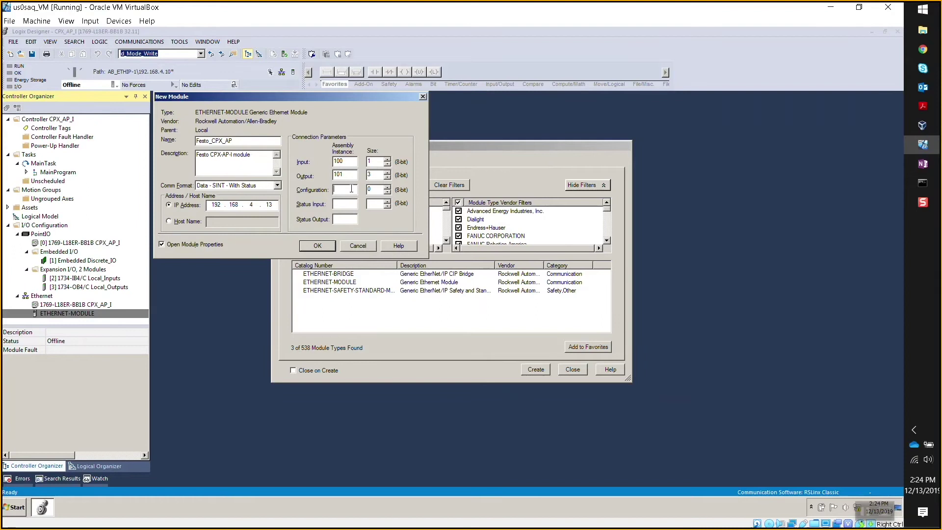
Step: Set configuration assembly instance 140 with size 0, then reopen Festo's assembly list
type("140")
double_click(376, 187)
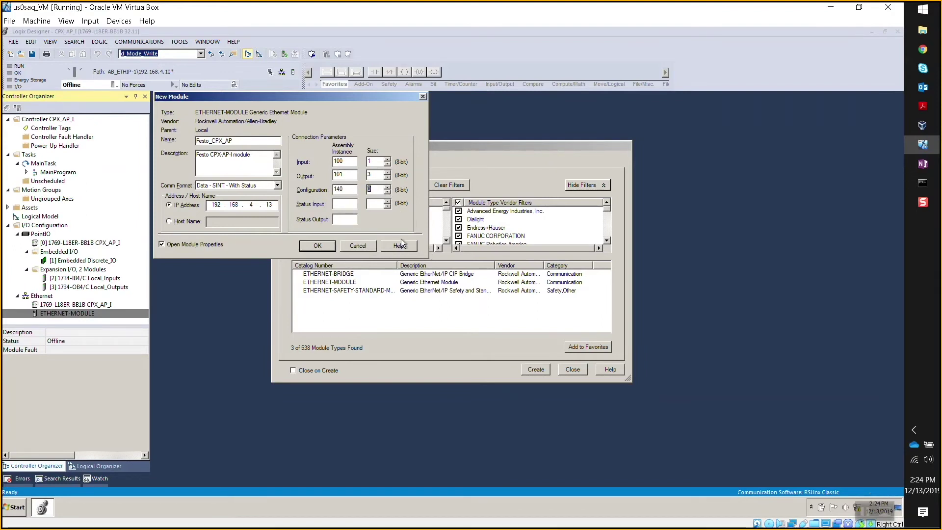
left_click(343, 204)
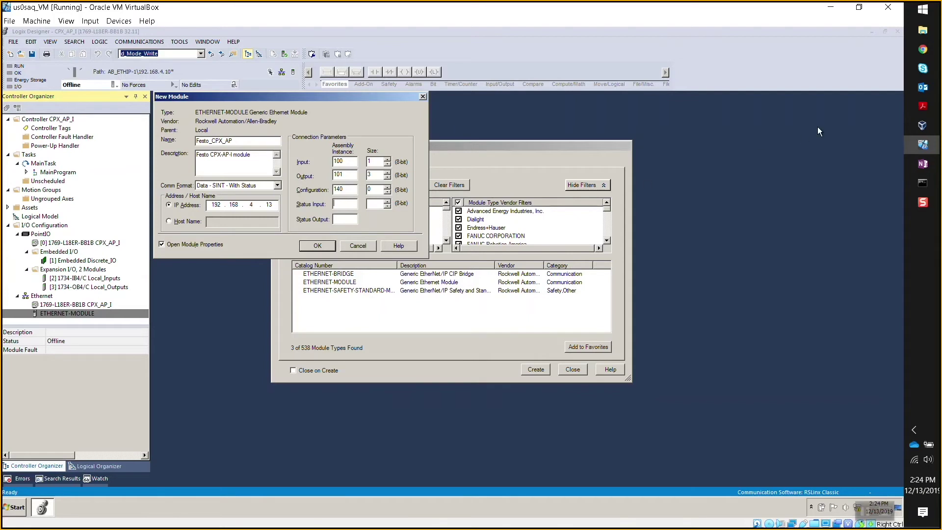
left_click(922, 49)
left_click(397, 145)
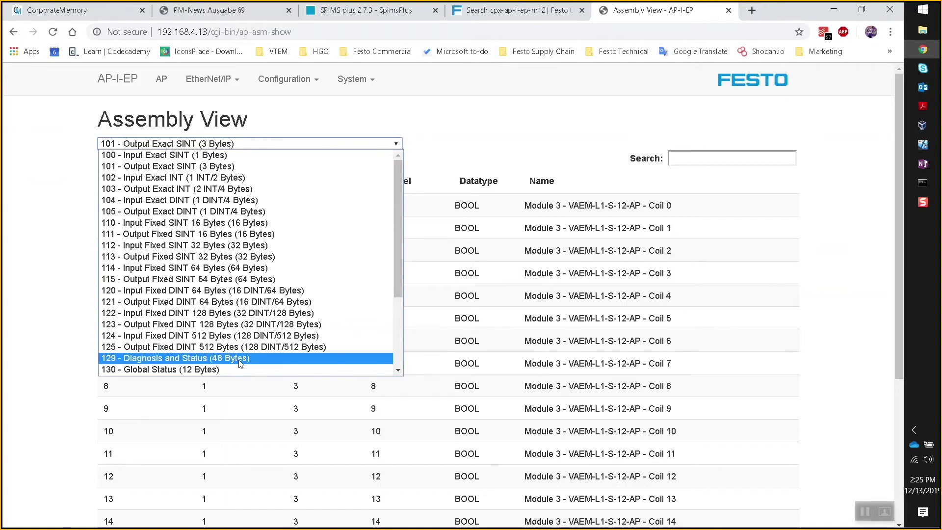
scroll(240, 365, "down", 3)
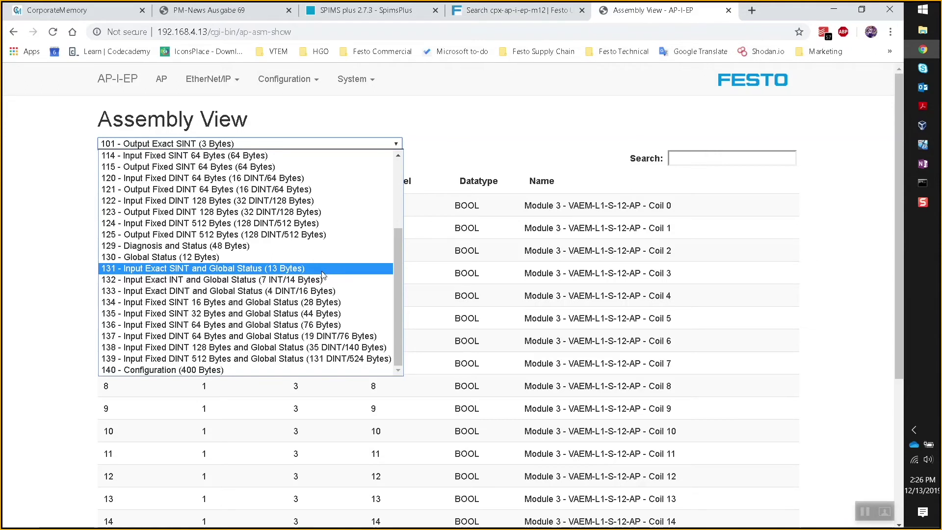
scroll(328, 273, "up", 3)
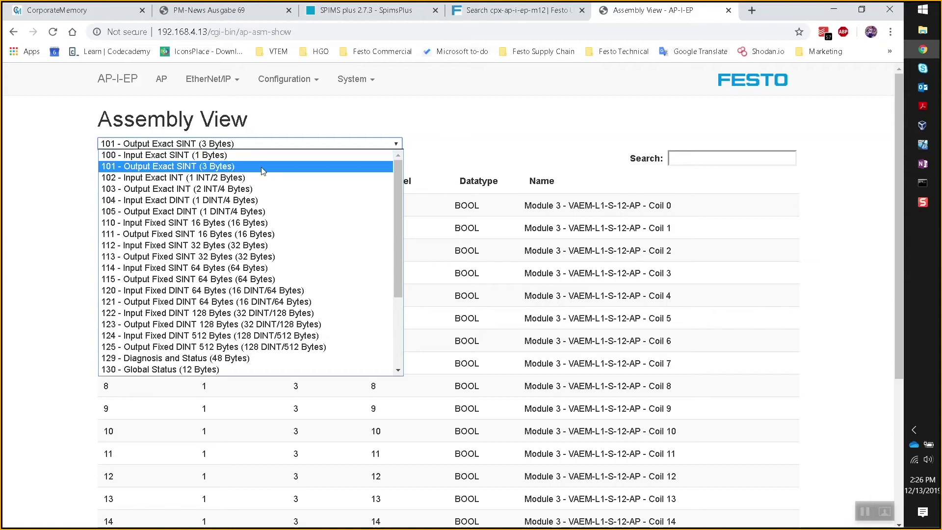
scroll(256, 162, "down", 5)
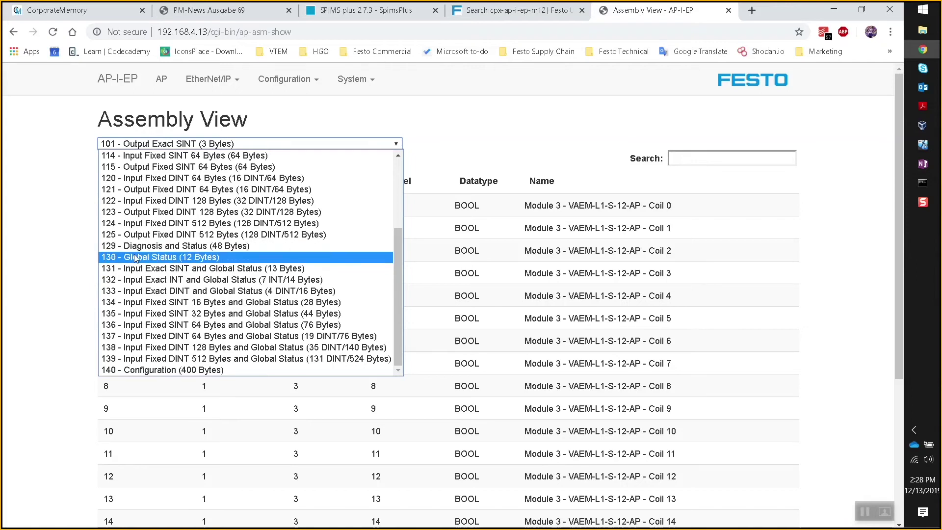
Step: Set status input assembly 129 with size 48, checking its size on the Festo web page
left_click(251, 246)
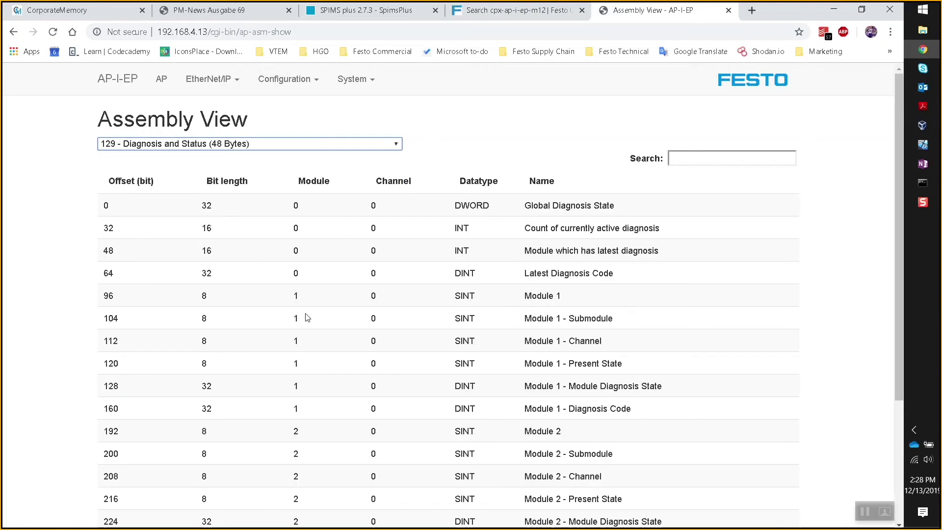
key("alt+Tab")
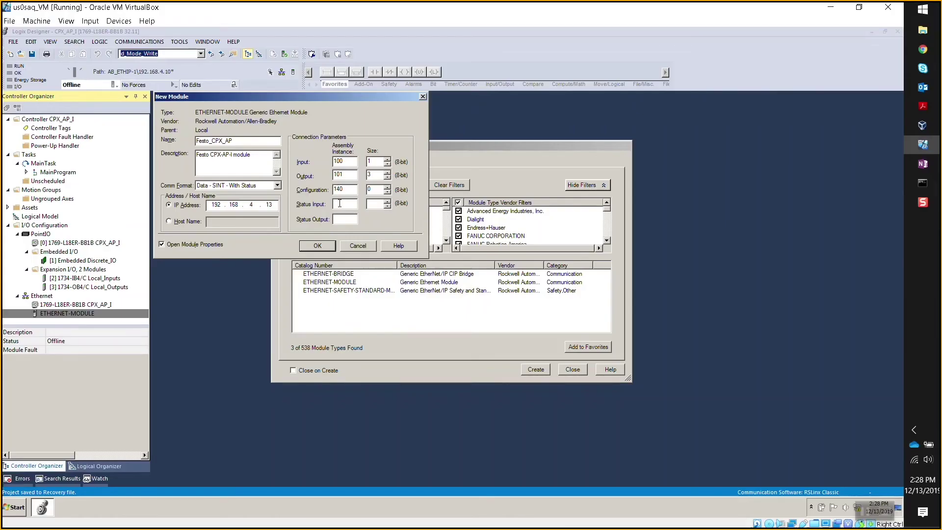
type("129")
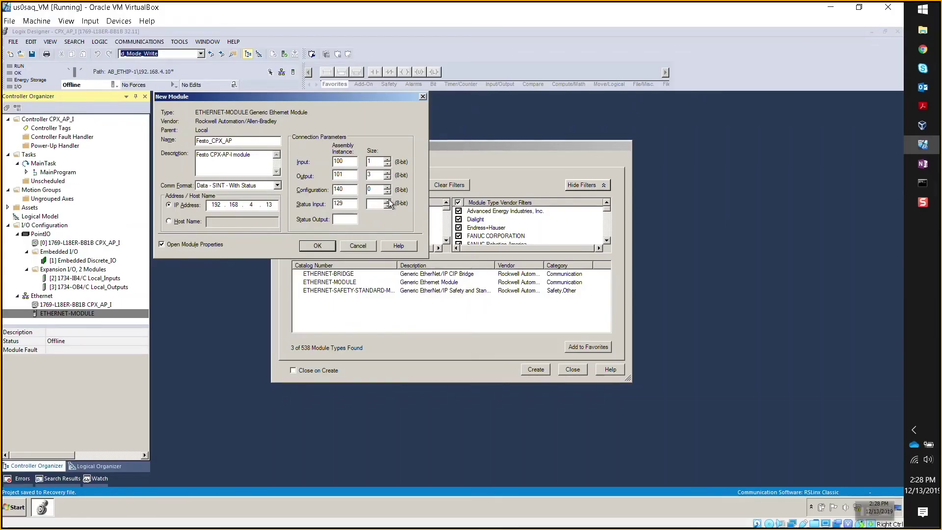
left_click(374, 207)
left_click(922, 49)
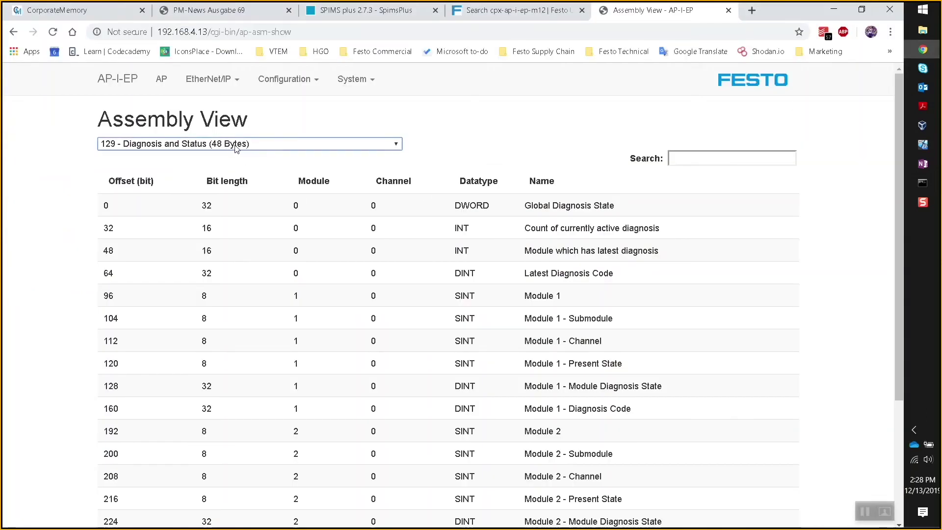
left_click(833, 14)
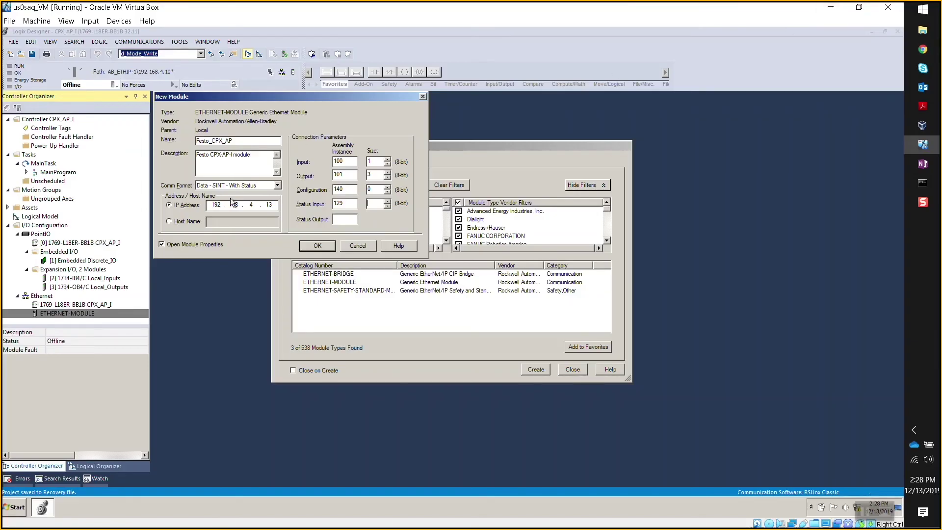
type("48")
Step: Set status output assembly 254 and create the module
left_click(350, 218)
type("254")
left_click_drag(349, 102, 483, 149)
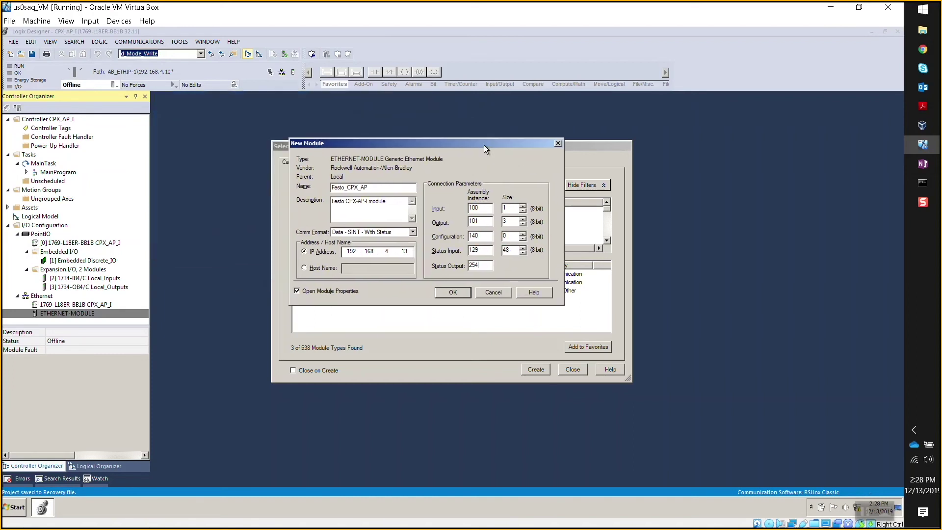
left_click(451, 295)
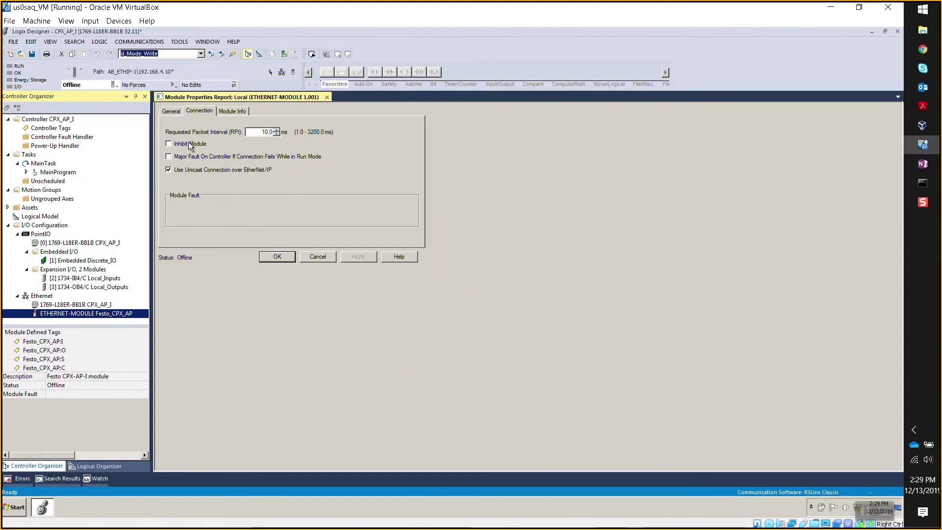
Step: Accept Festo_CPX_AP's connection settings unchanged with OK
left_click(278, 257)
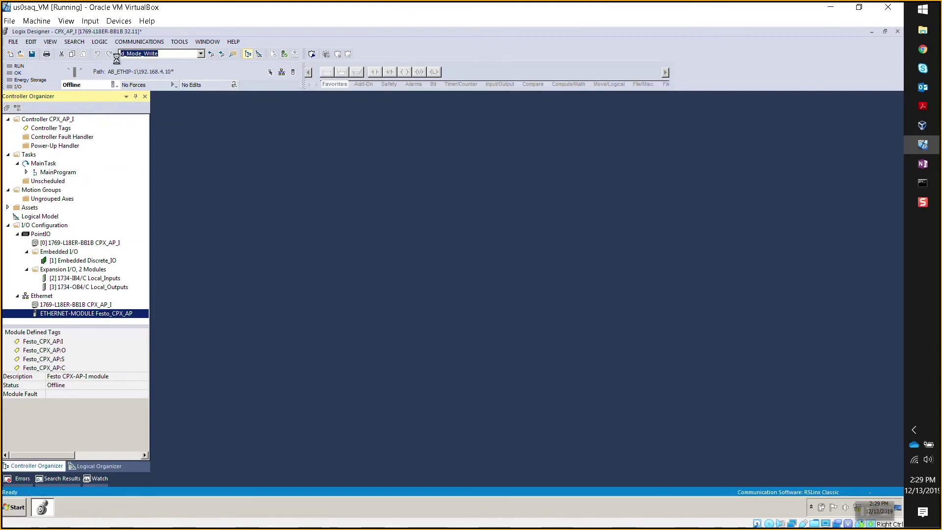
Step: Verify the CPX_AP_I project with 0 errors and download it to the controller
left_click(291, 55)
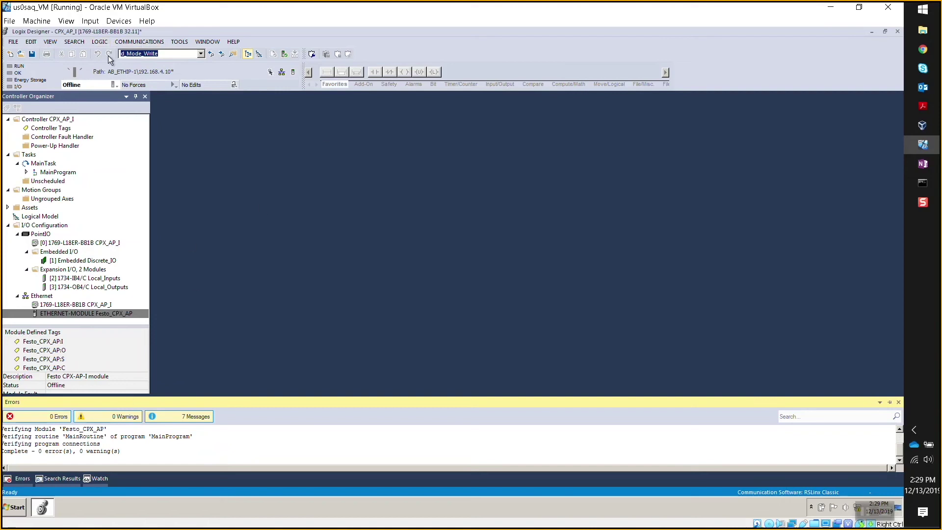
left_click(117, 86)
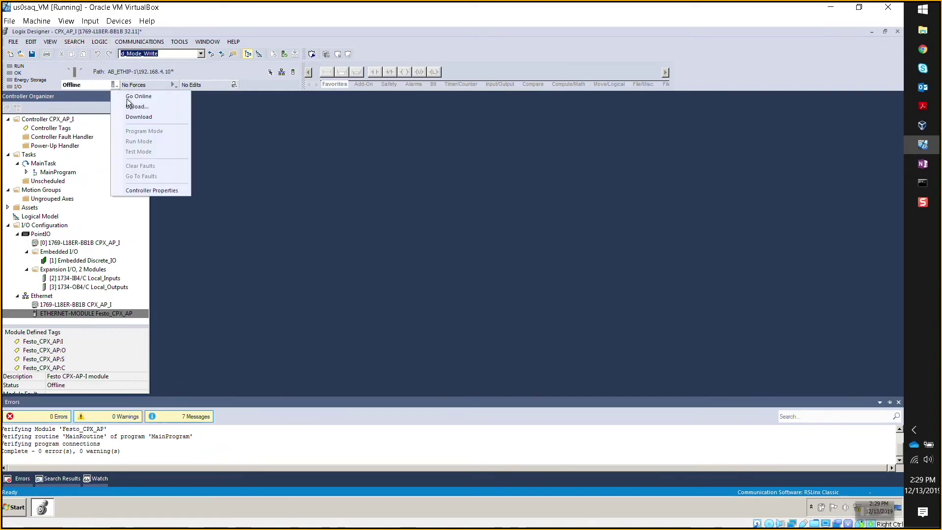
left_click(145, 117)
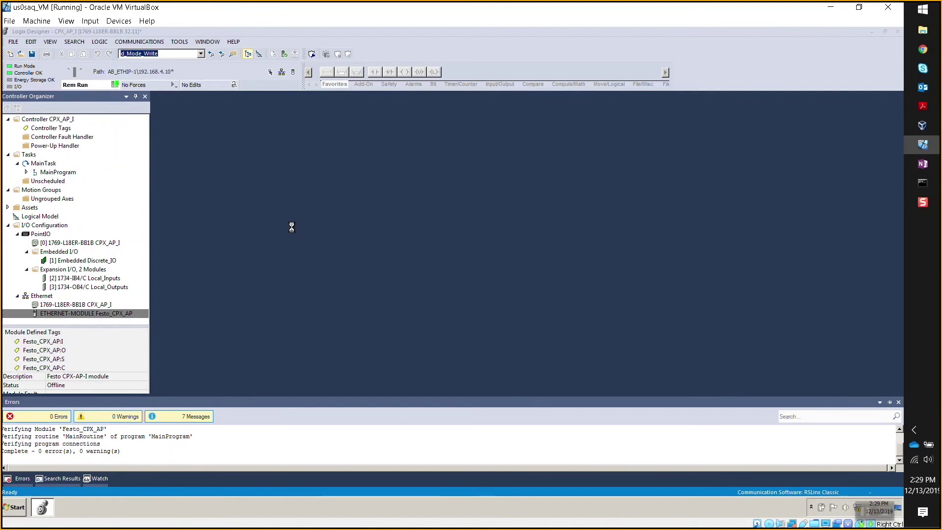
left_click(462, 444)
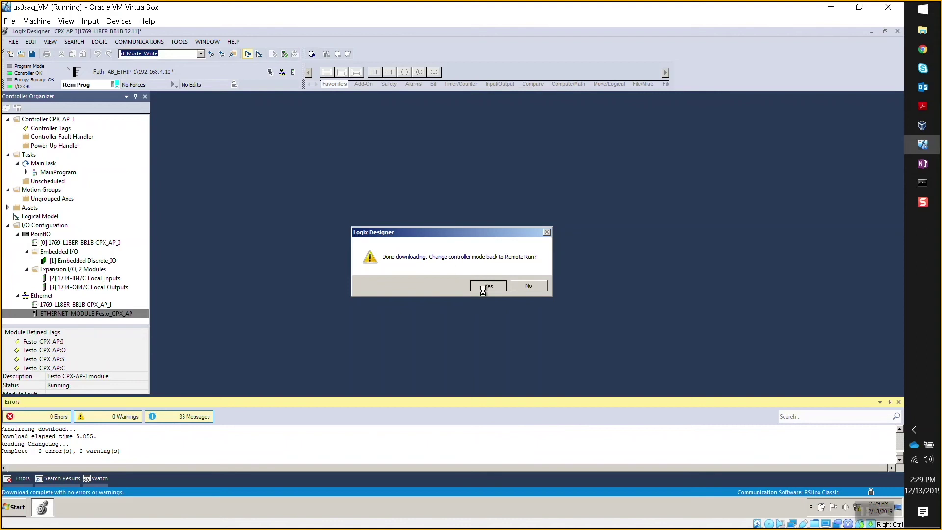
Step: Confirm returning the controller to Remote Run so Festo_CPX_AP runs
left_click(486, 286)
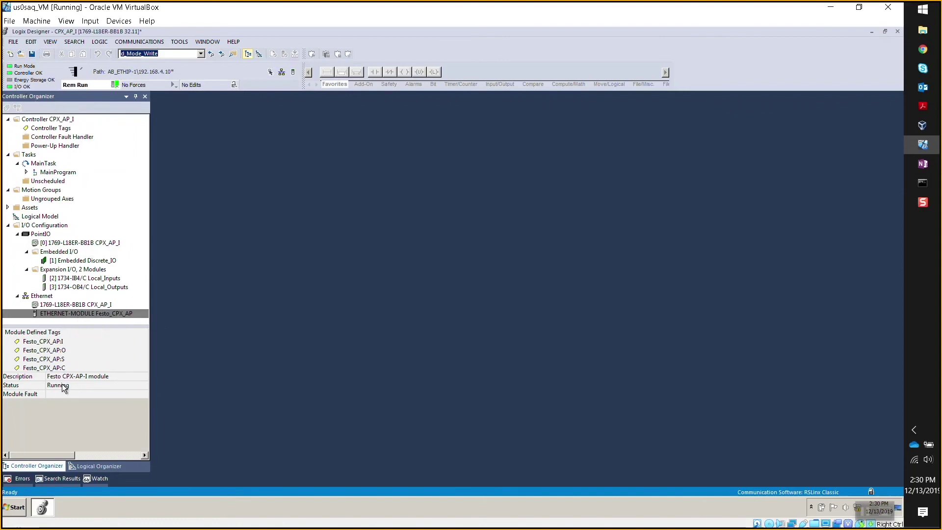
mouse_move(84, 316)
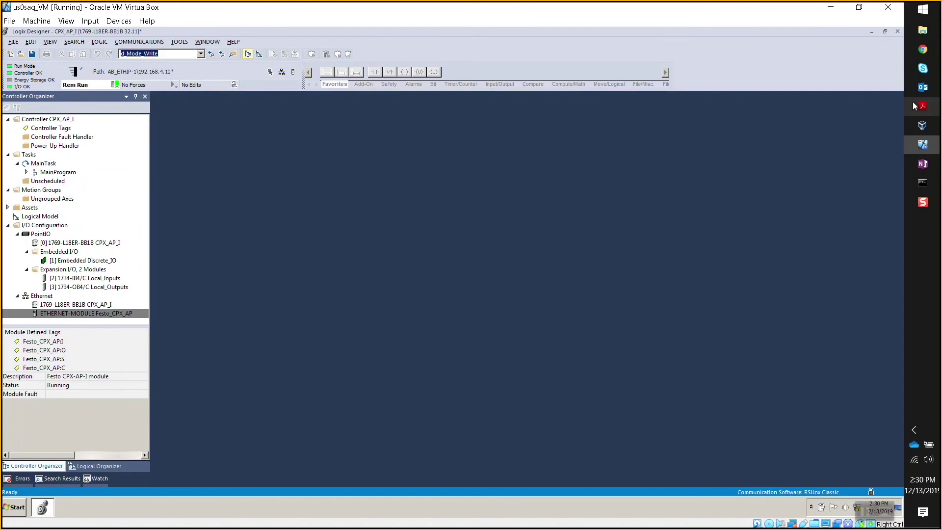
mouse_move(923, 105)
left_click(839, 148)
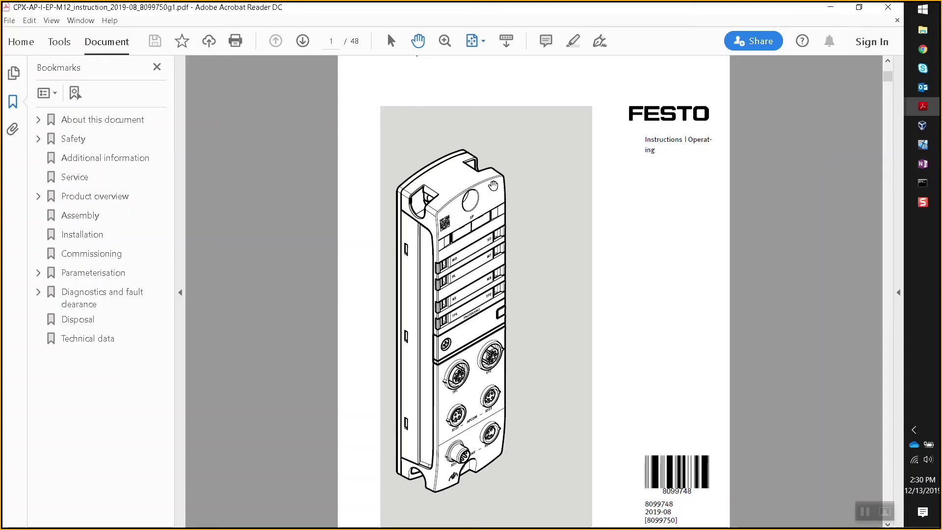
scroll(467, 253, "up", 3, "ctrl")
scroll(422, 298, "down", 2, "ctrl")
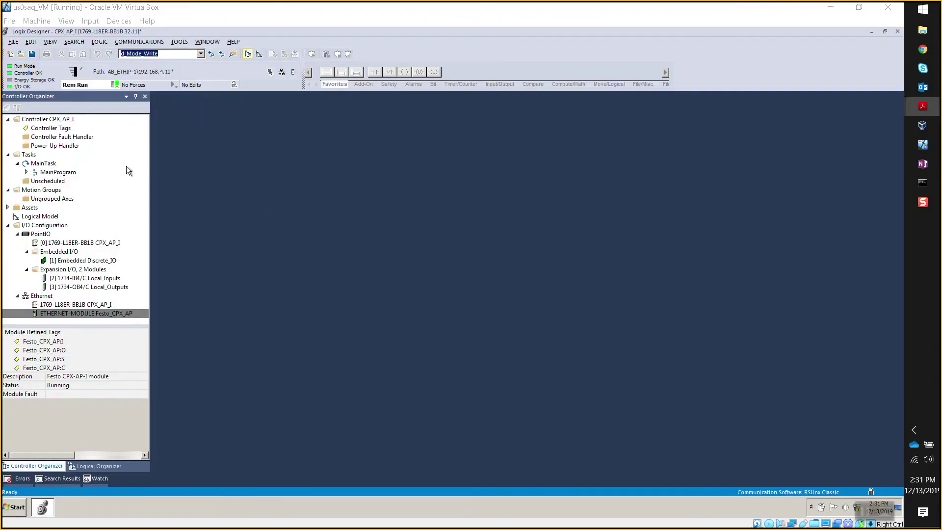
Step: In Controller Tags, write Festo_CPX_AP:O.Data[0] as 1, then 3, then 0 to fire the valves
double_click(51, 128)
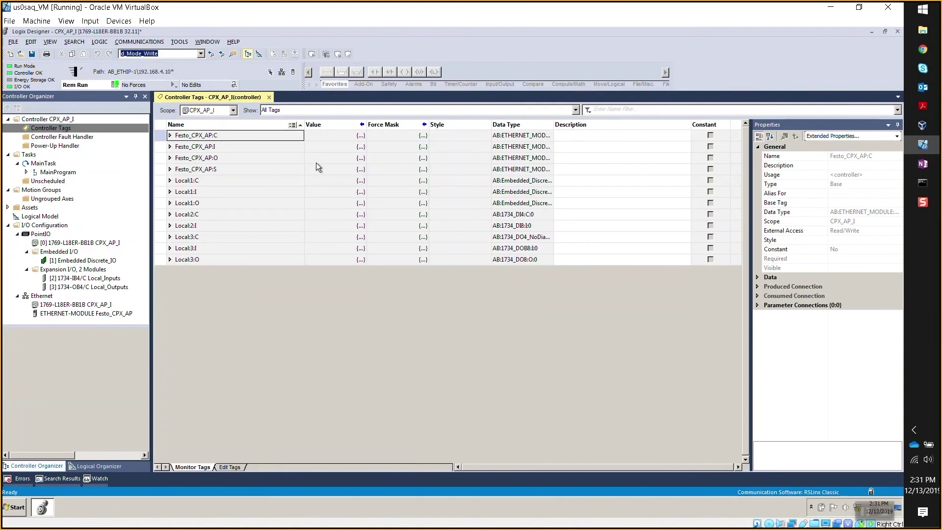
left_click(169, 158)
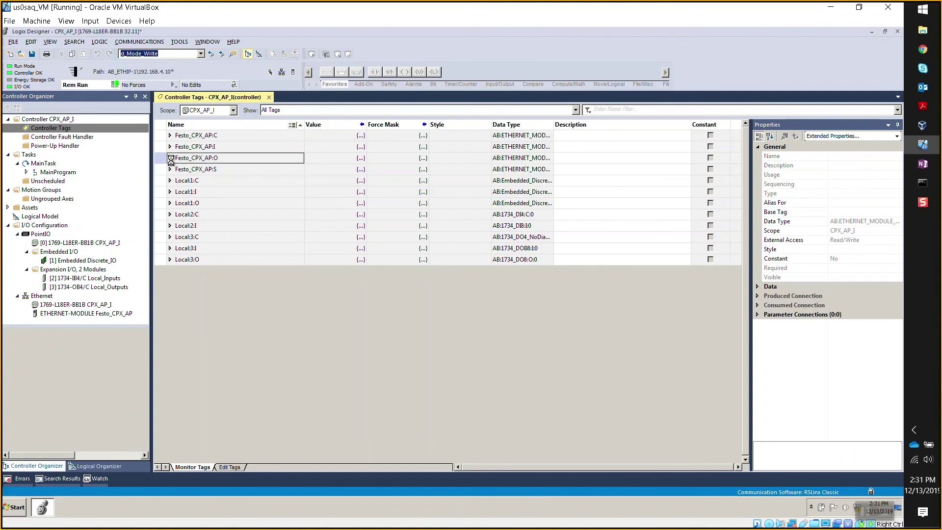
left_click(176, 170)
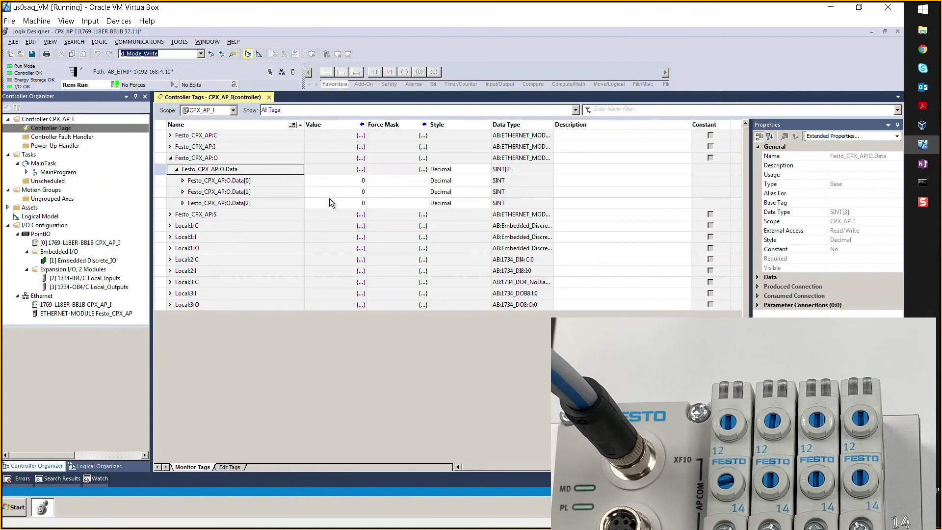
left_click(342, 182)
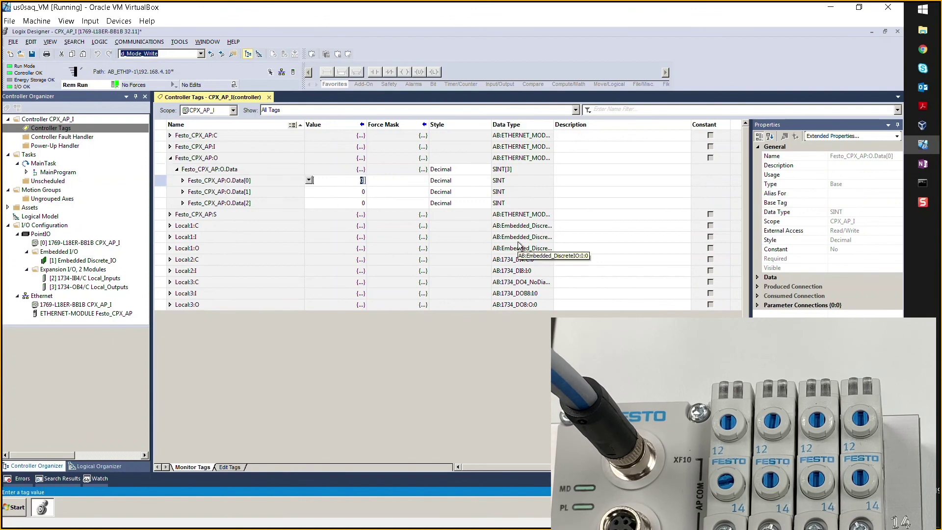
key("Return")
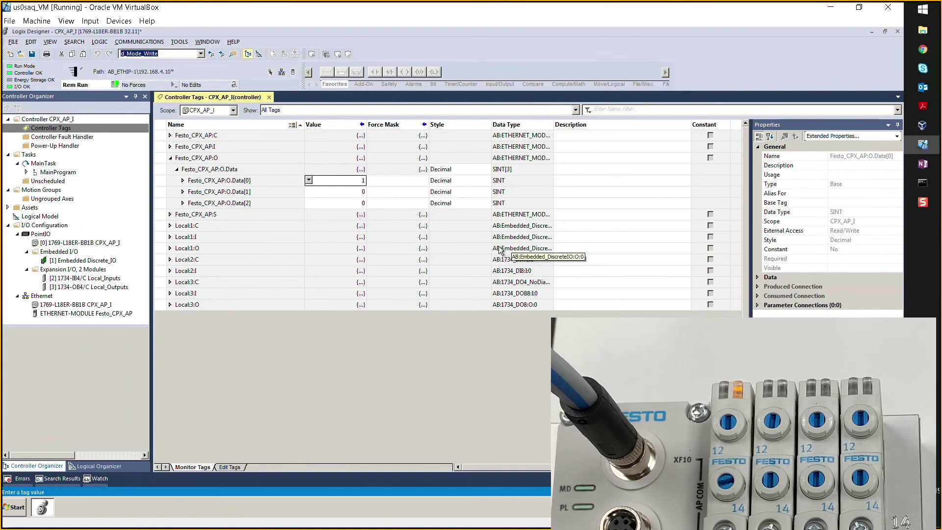
left_click(347, 181)
type("3")
key("Return")
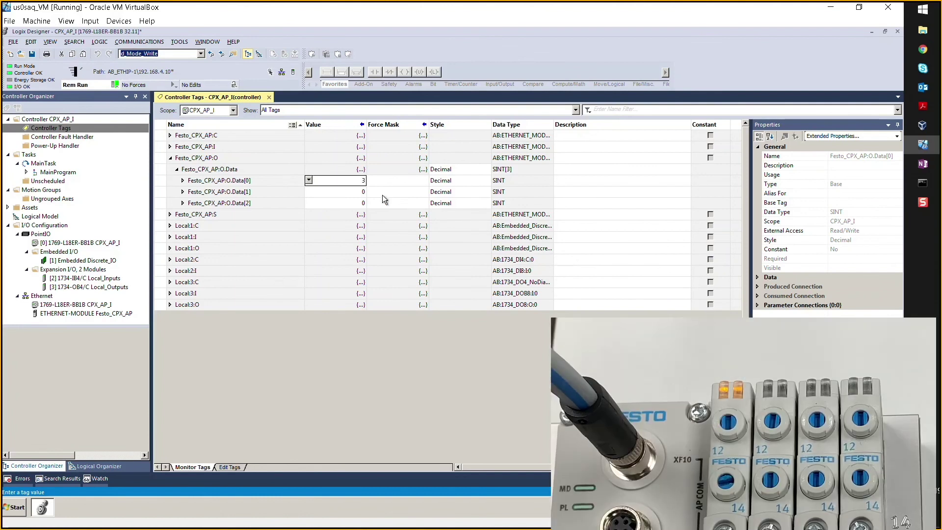
left_click(347, 180)
type("0")
key("Return")
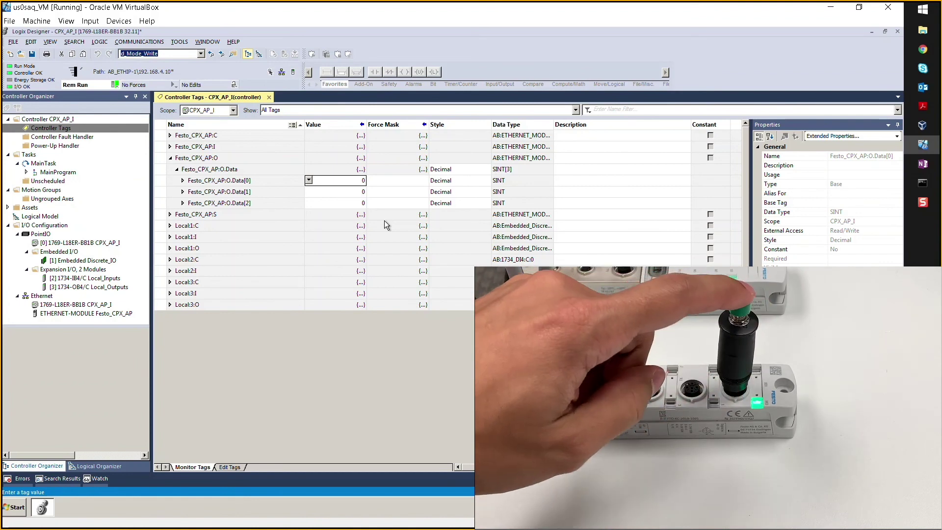
Step: Expand Festo_CPX_AP:I.Data[0] to monitor its input bits 0–7
left_click(170, 147)
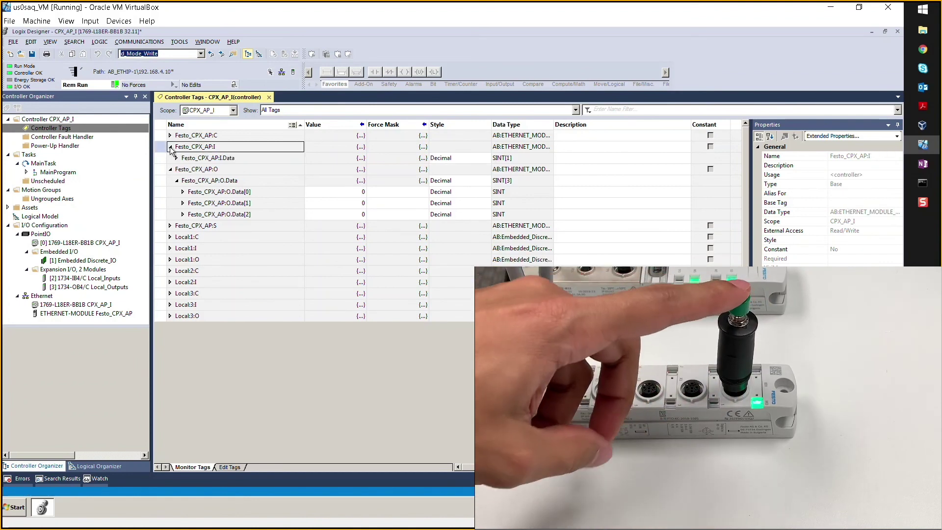
double_click(185, 160)
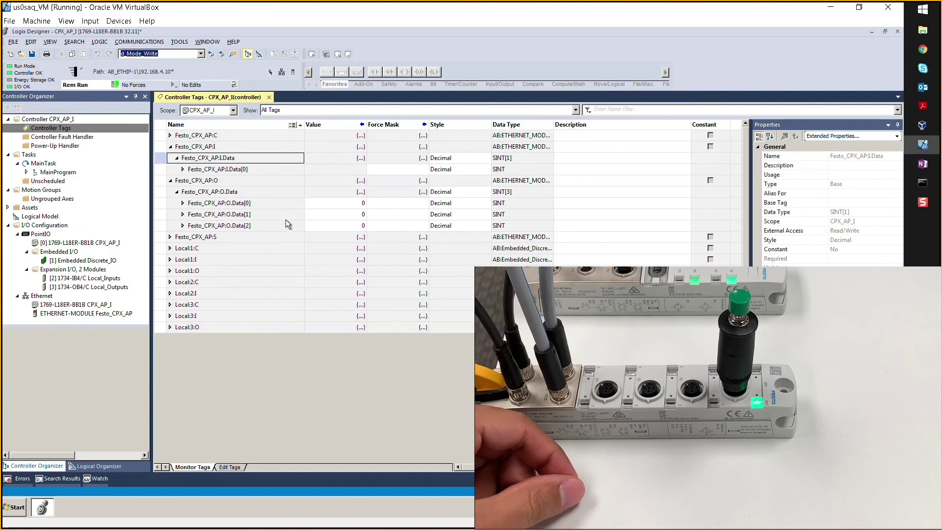
left_click(182, 170)
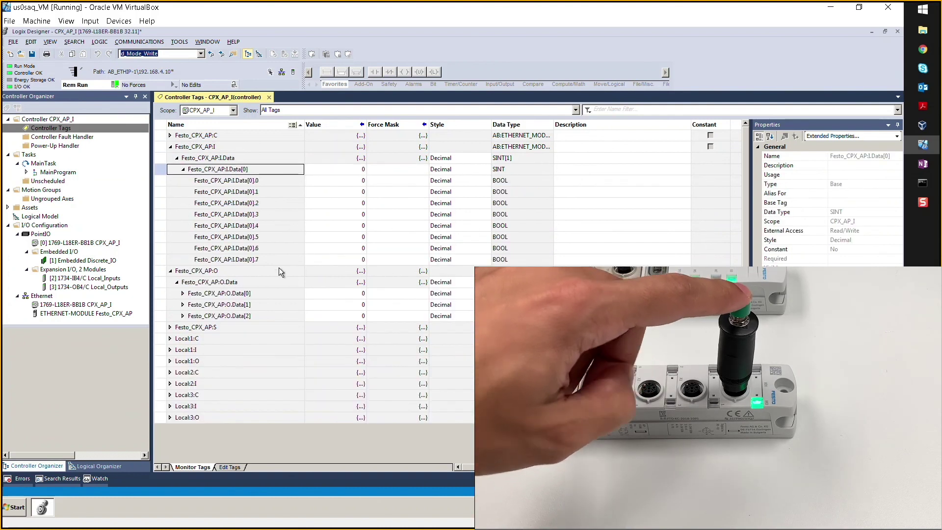